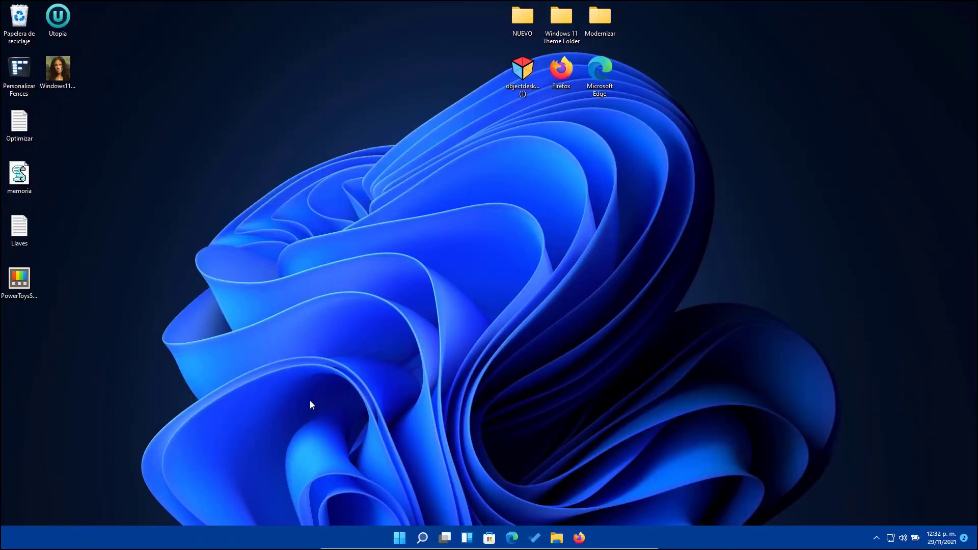
pyautogui.rightClick(668, 537)
pyautogui.click(638, 366)
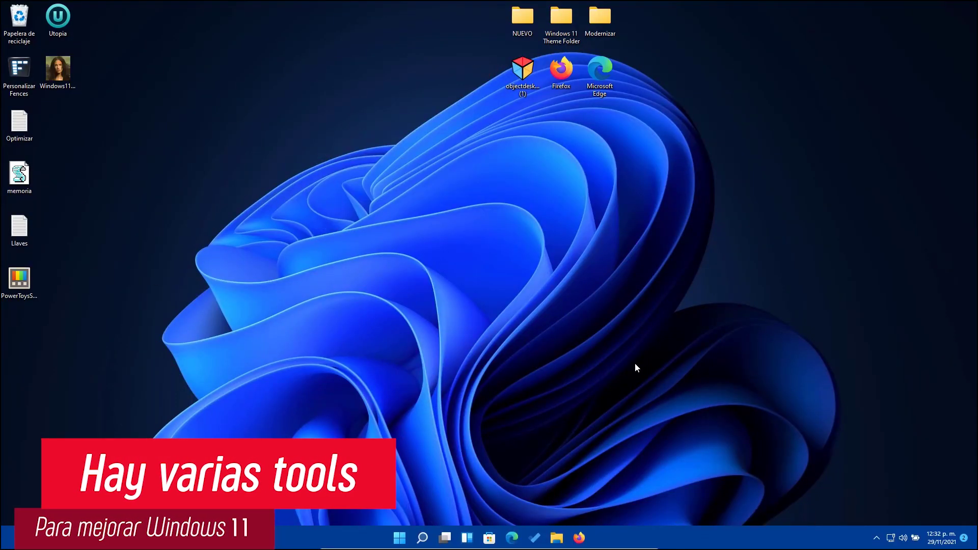
pyautogui.rightClick(405, 544)
pyautogui.press('Escape')
pyautogui.press('super+x')
pyautogui.press('Escape')
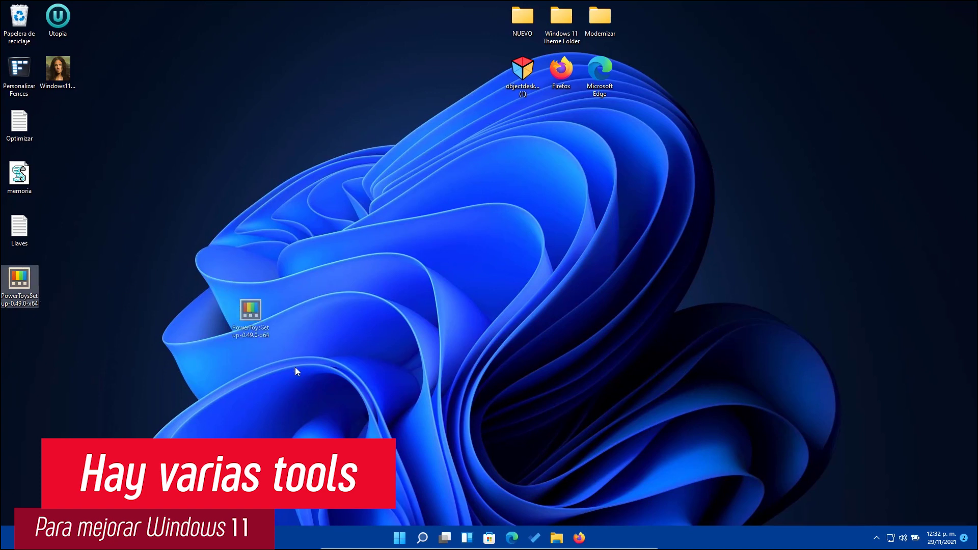
# Try to pin the PowerToys setup file and another desktop item by moving them onto the taskbar.
pyautogui.moveTo(334, 536); pyautogui.dragTo(30, 301)
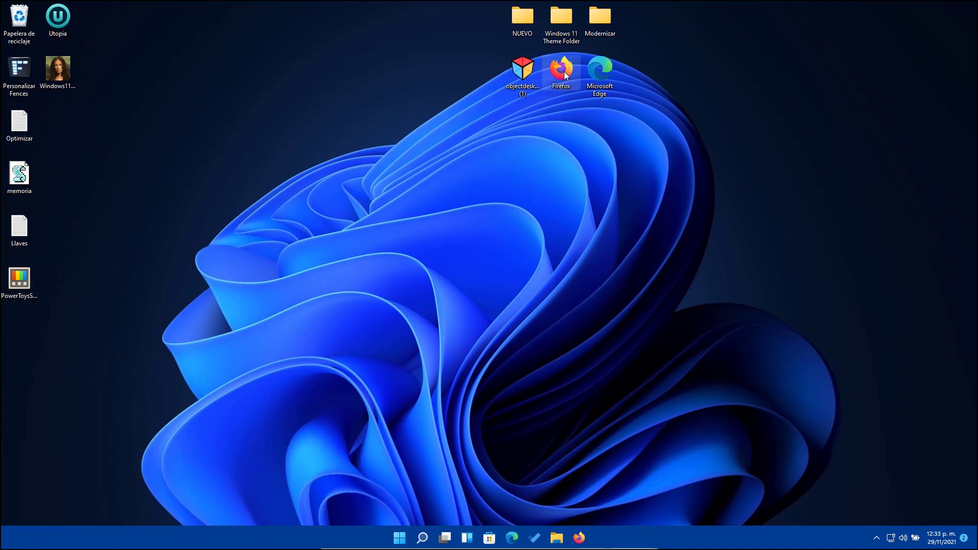
pyautogui.moveTo(523, 85); pyautogui.dragTo(651, 509)
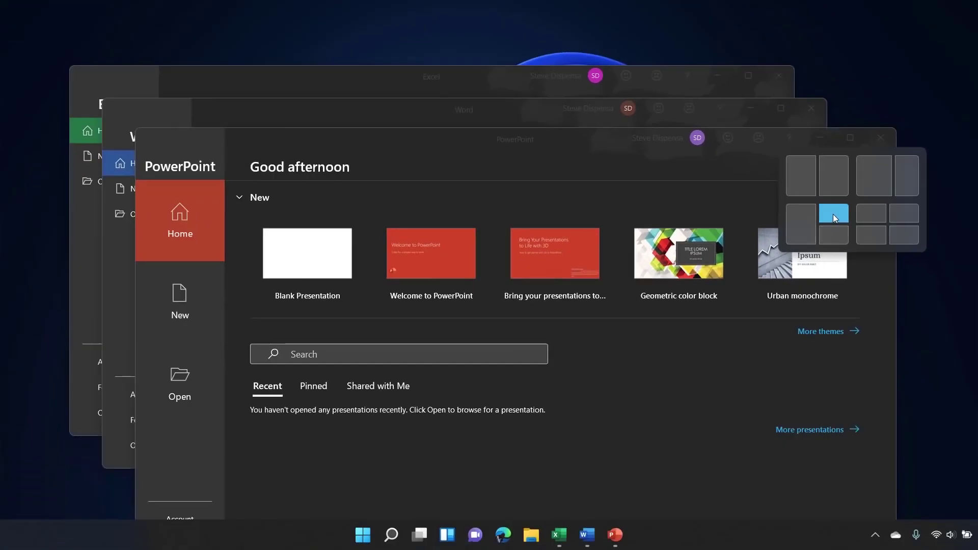
# Snap three windows into the three-zone layout: PowerPoint in the upper-right zone, Word in the left half, Excel in the lower-right zone.
pyautogui.click(832, 214)
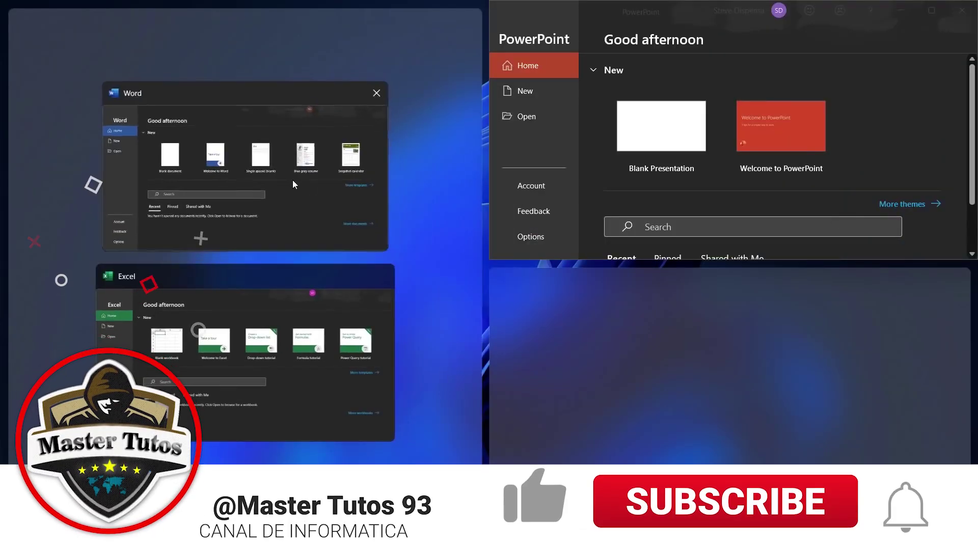
pyautogui.click(293, 180)
pyautogui.click(701, 347)
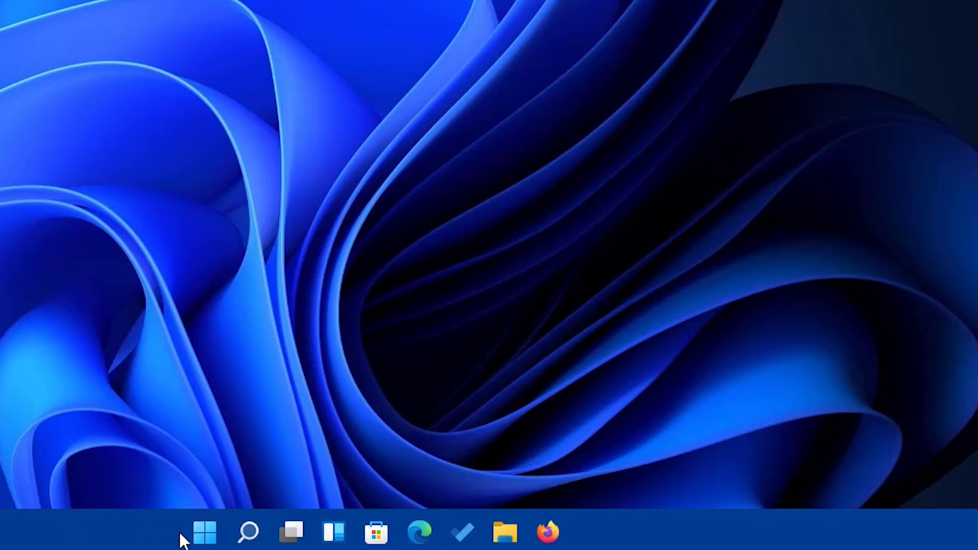
# Reorder the taskbar icons so that Firefox comes before File Explorer.
pyautogui.rightClick(213, 529)
pyautogui.rightClick(707, 530)
pyautogui.moveTo(463, 532); pyautogui.dragTo(548, 532)
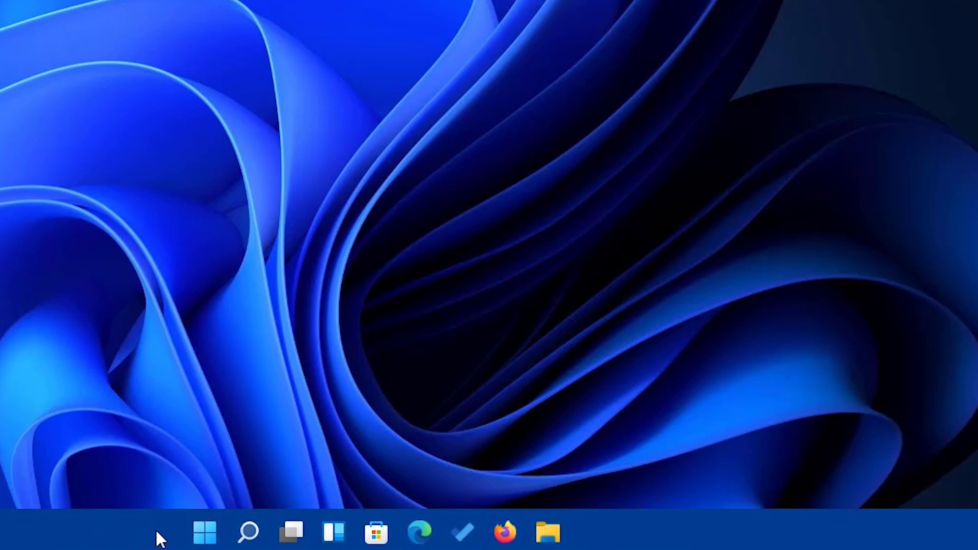
pyautogui.click(206, 532)
pyautogui.click(206, 532)
pyautogui.click(248, 532)
pyautogui.click(248, 533)
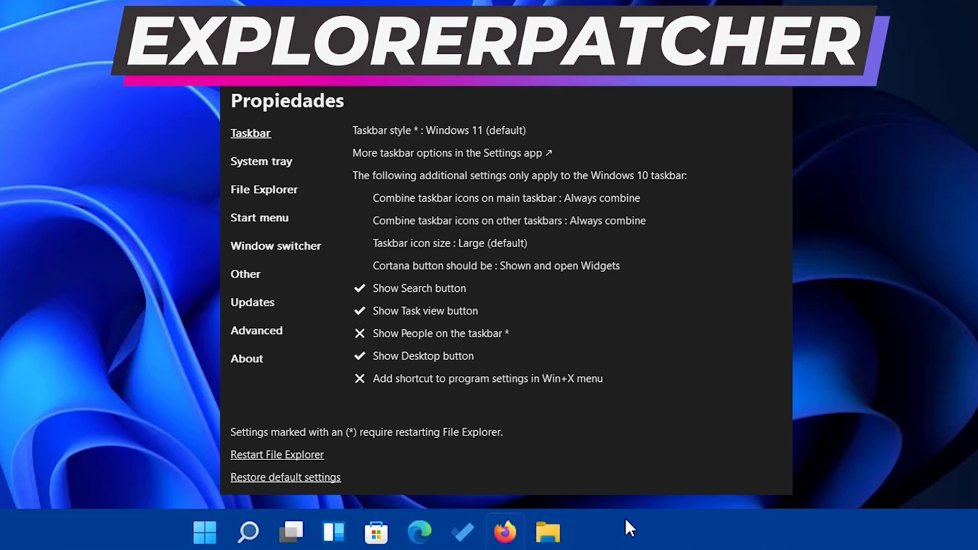
pyautogui.moveTo(382, 528); pyautogui.dragTo(594, 529)
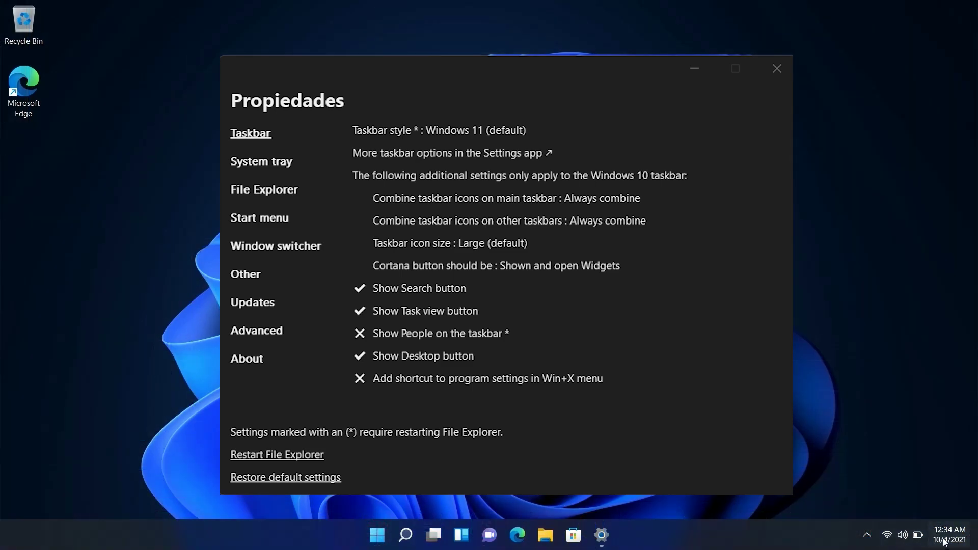
# Show the notifications and expand the collapsed calendar beneath them.
pyautogui.click(946, 541)
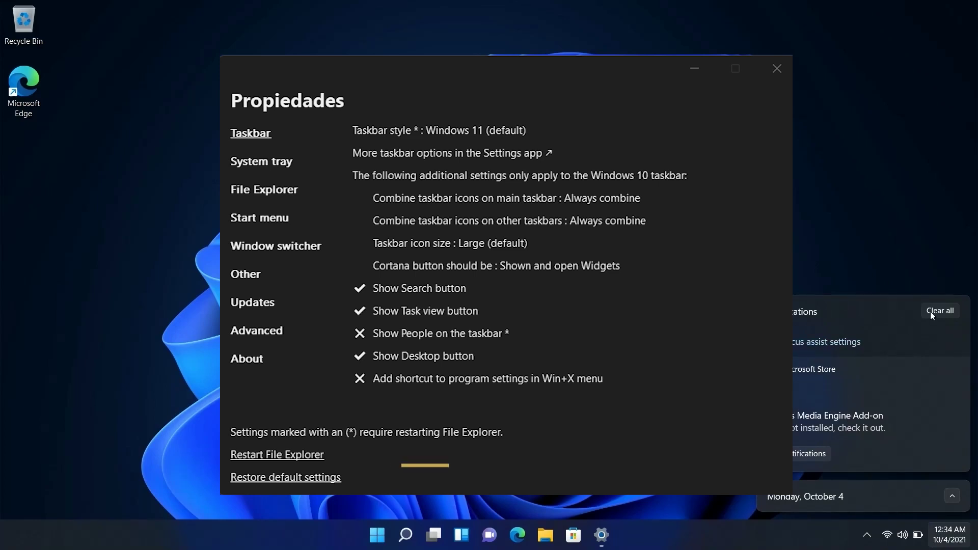
pyautogui.click(950, 495)
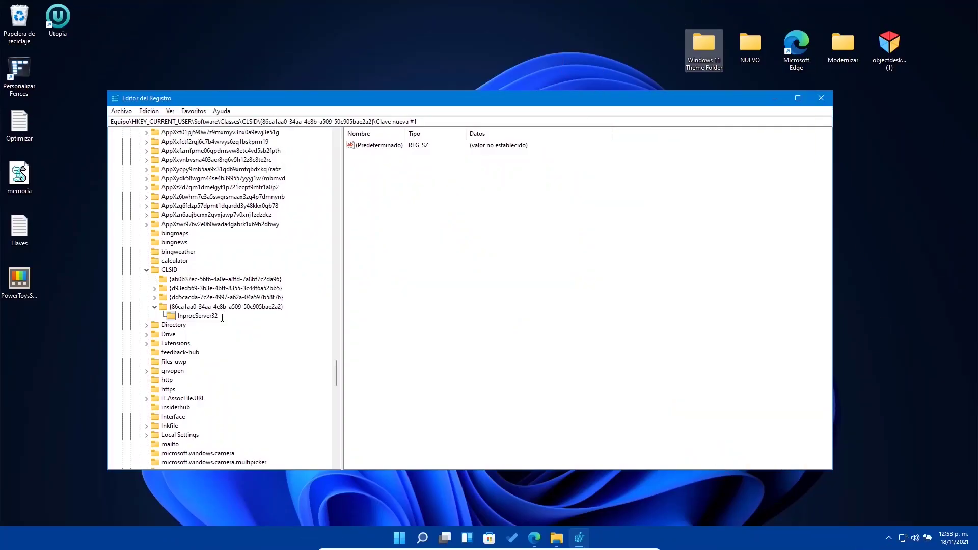
# Name the new subkey of the {86ca1aa0-34aa-4e8b-a509-50c905bae2a2} registry key InprocServer32.
pyautogui.press('Return')
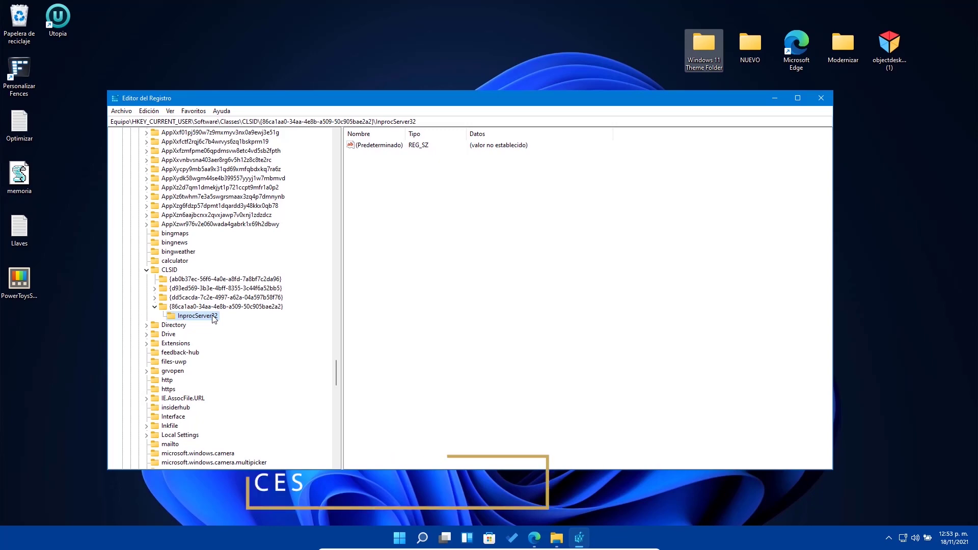
# Open the Windows 11 Theme Folder from the desktop and examine the short and extended context menus of the folder inside.
pyautogui.doubleClick(702, 51)
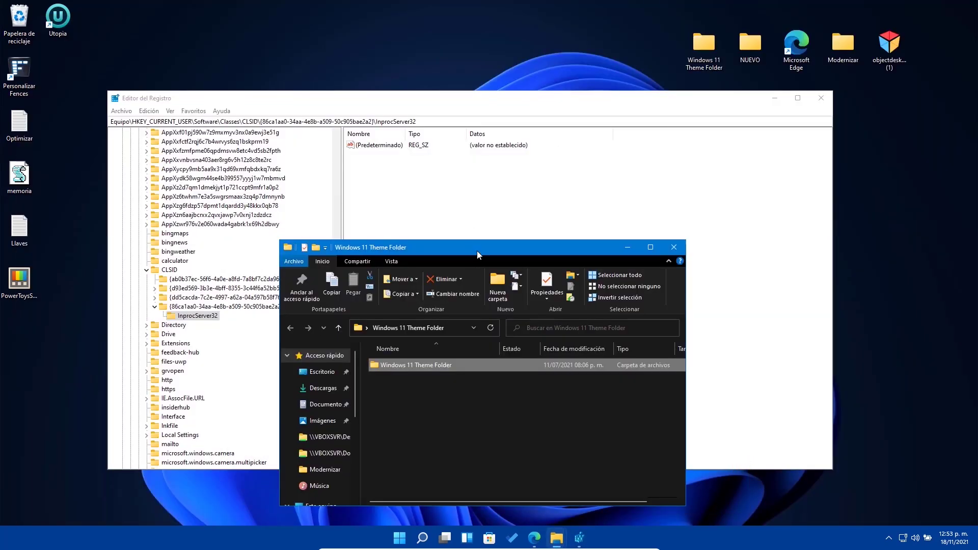
pyautogui.moveTo(477, 251); pyautogui.dragTo(431, 80)
pyautogui.rightClick(387, 194)
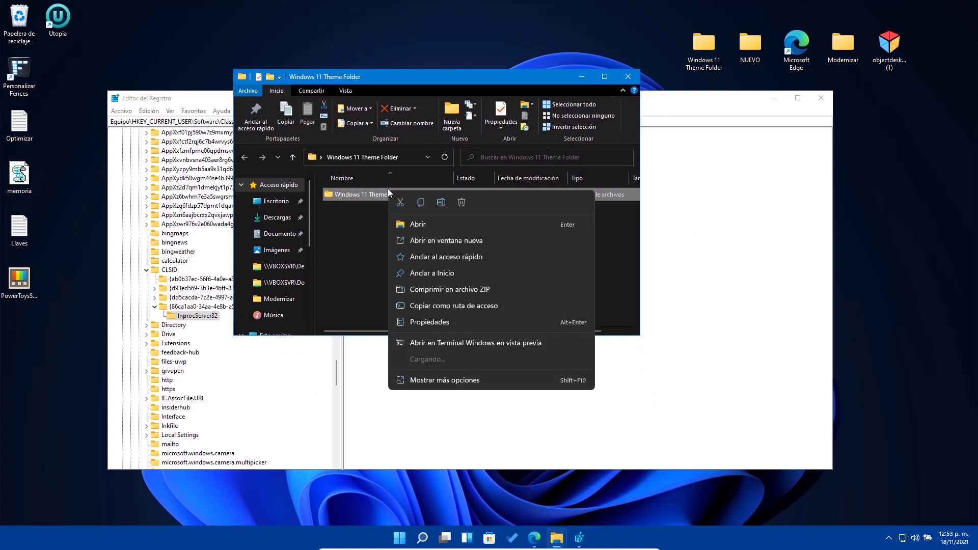
pyautogui.click(460, 382)
pyautogui.click(403, 288)
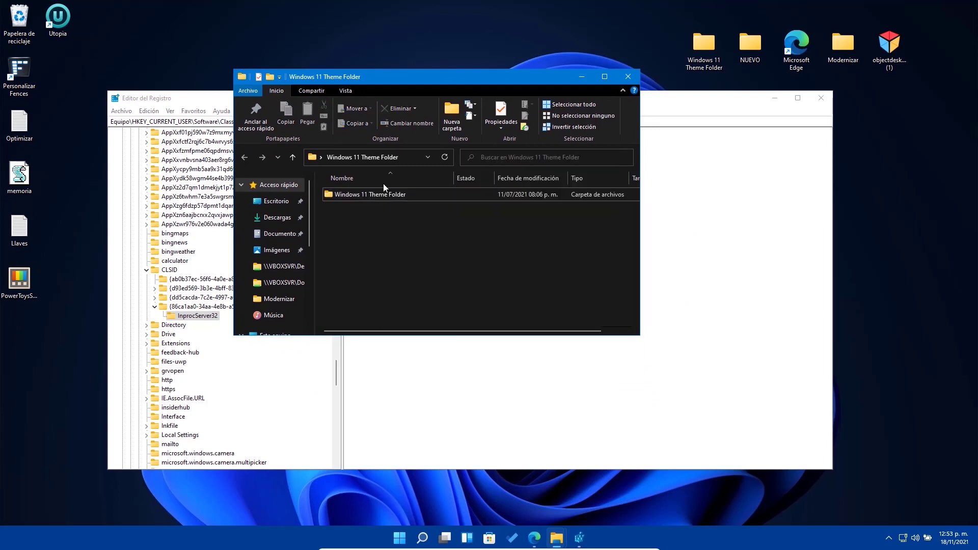
pyautogui.rightClick(393, 195)
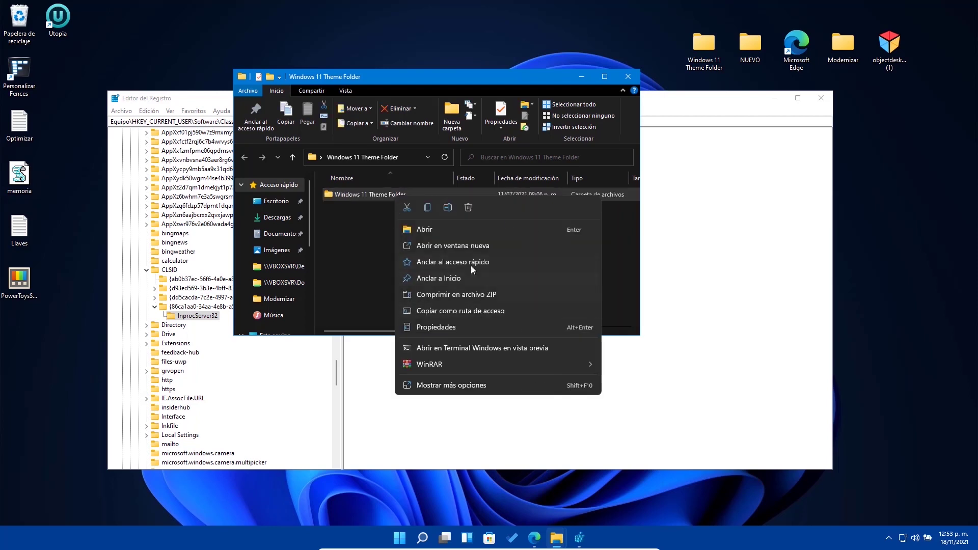
pyautogui.click(363, 235)
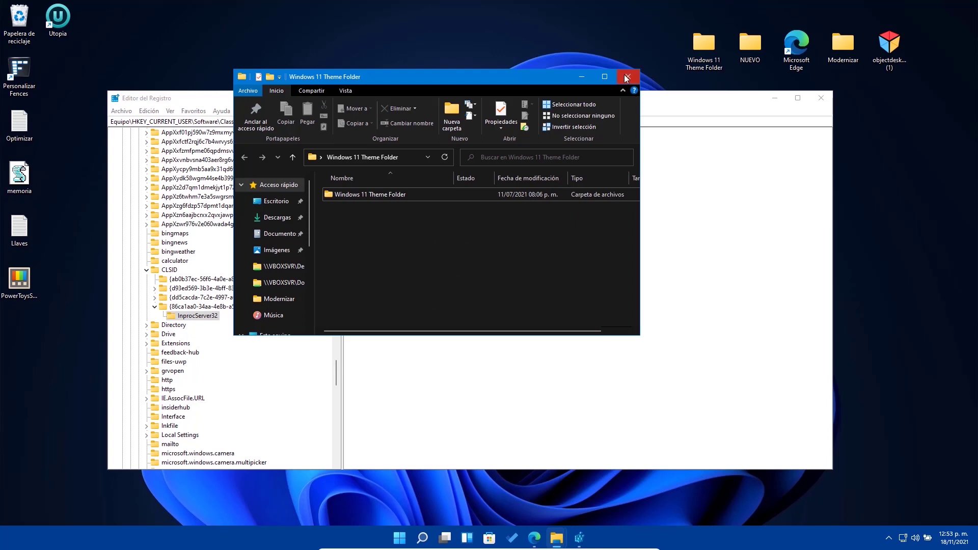
pyautogui.click(626, 78)
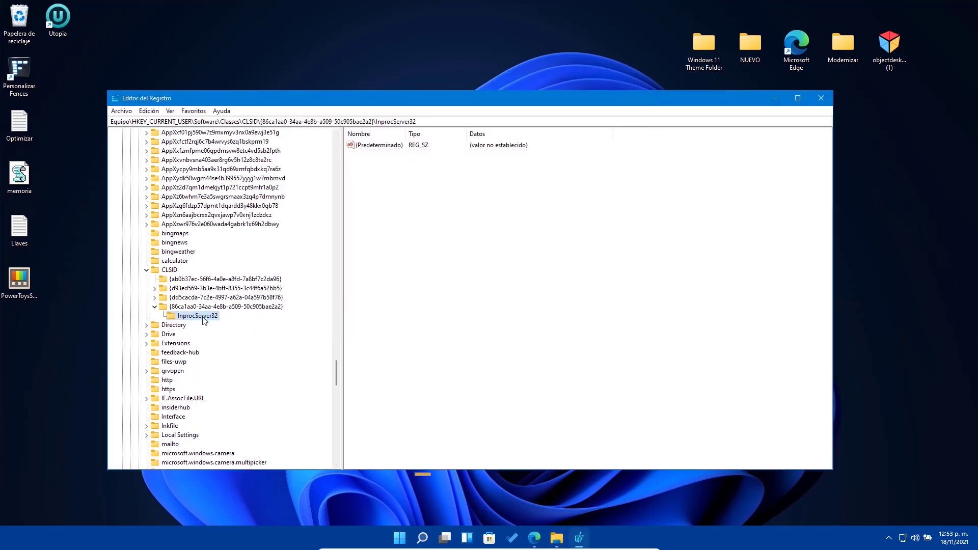
# Select the (Predeterminado) value of the InprocServer32 key.
pyautogui.click(379, 146)
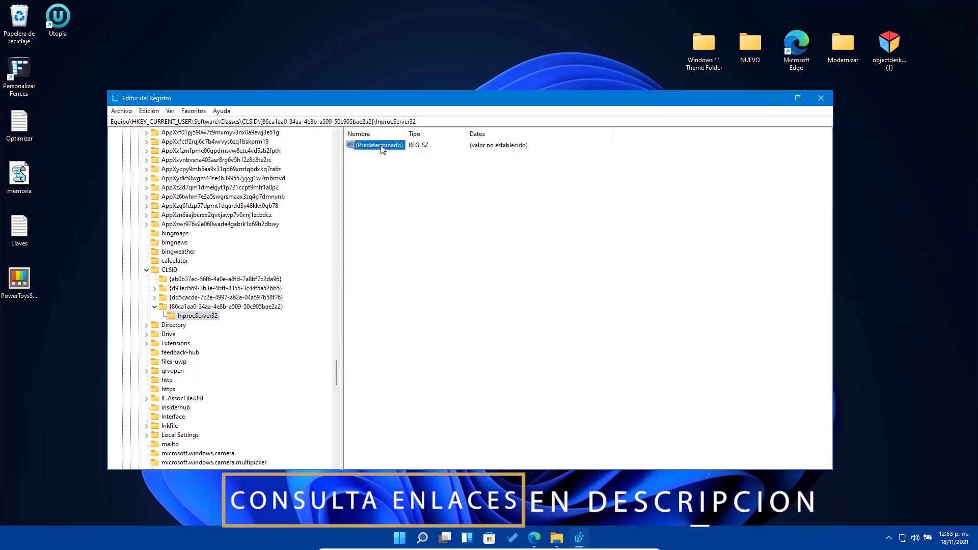
pyautogui.moveTo(416, 103); pyautogui.dragTo(383, 106)
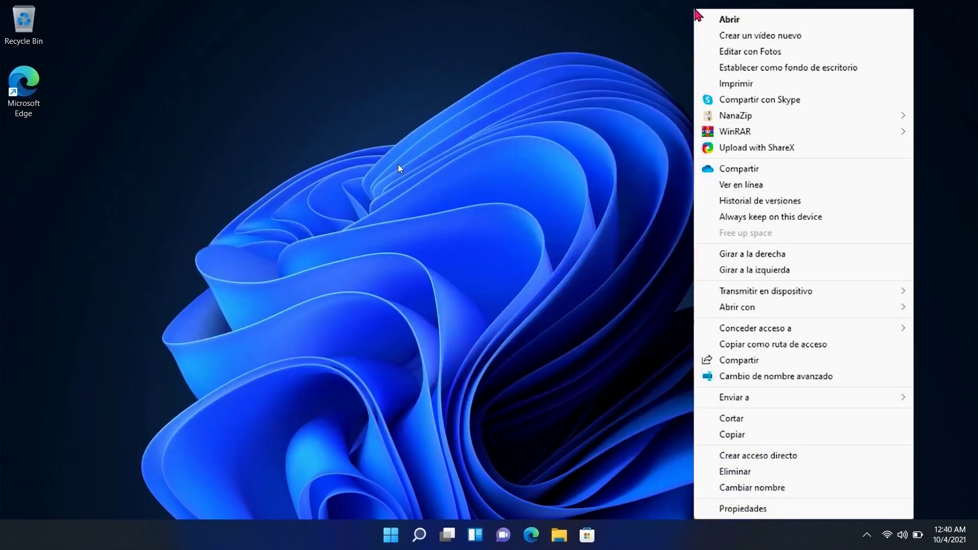
# Open File Explorer on the Work desktop and add a second virtual desktop.
pyautogui.click(448, 535)
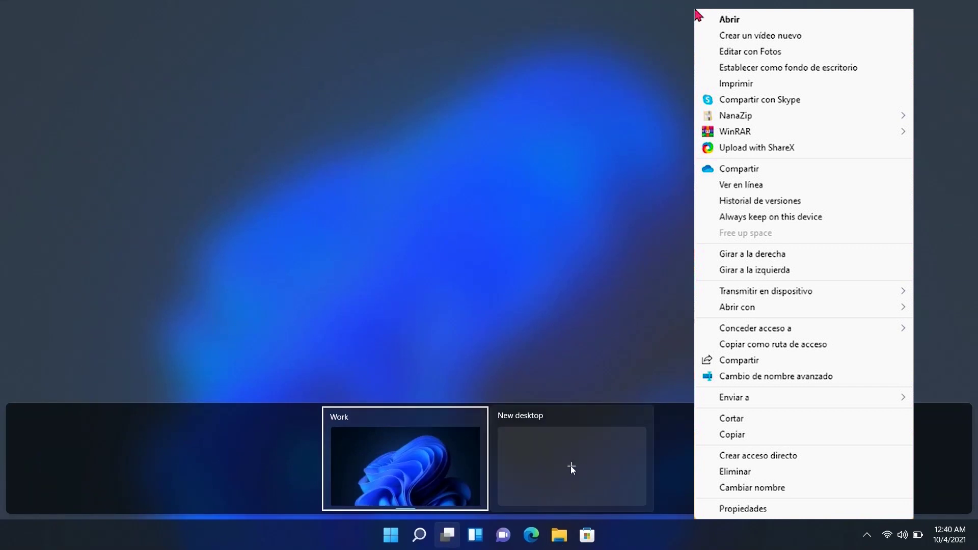
pyautogui.click(558, 534)
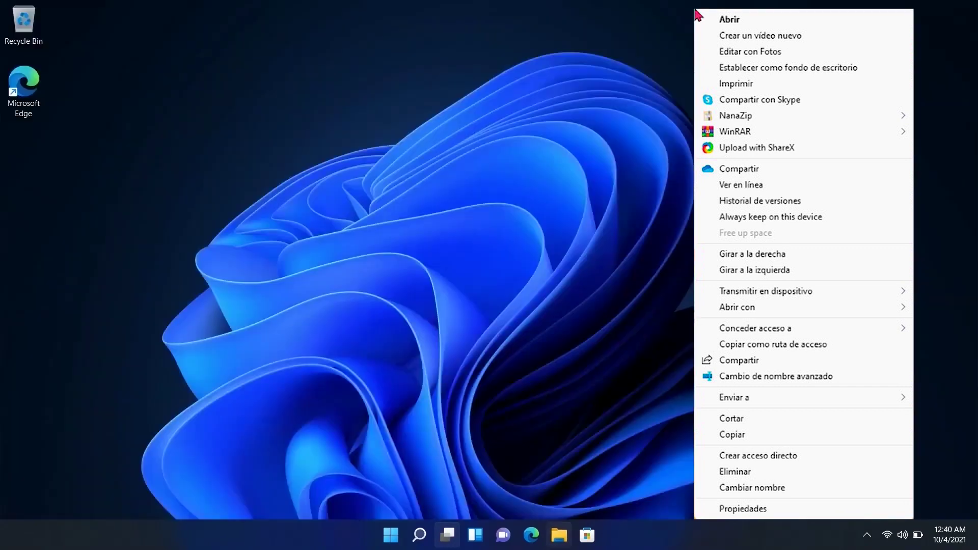
pyautogui.press('super+ctrl+d')
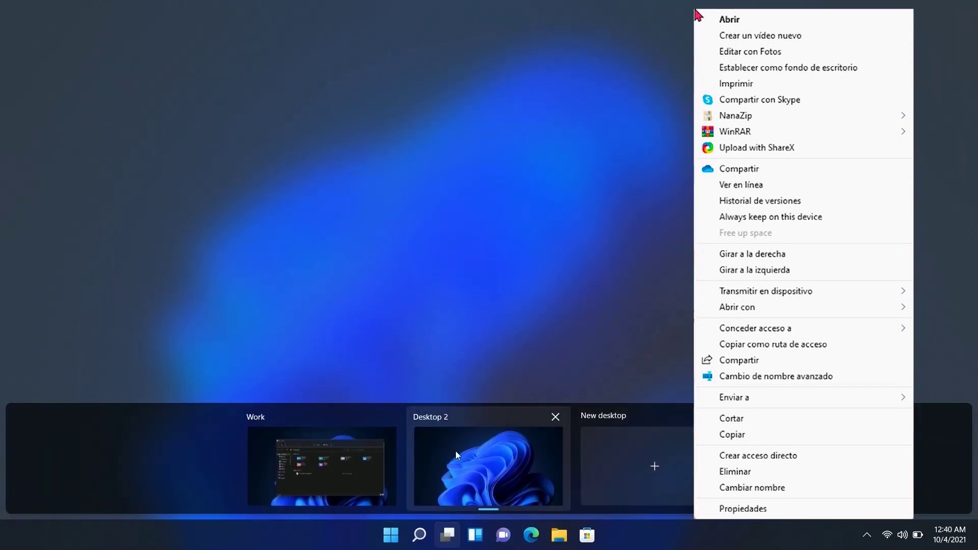
# Rename the second virtual desktop as Play.
pyautogui.click(435, 419)
pyautogui.write('Play')
pyautogui.press('Return')
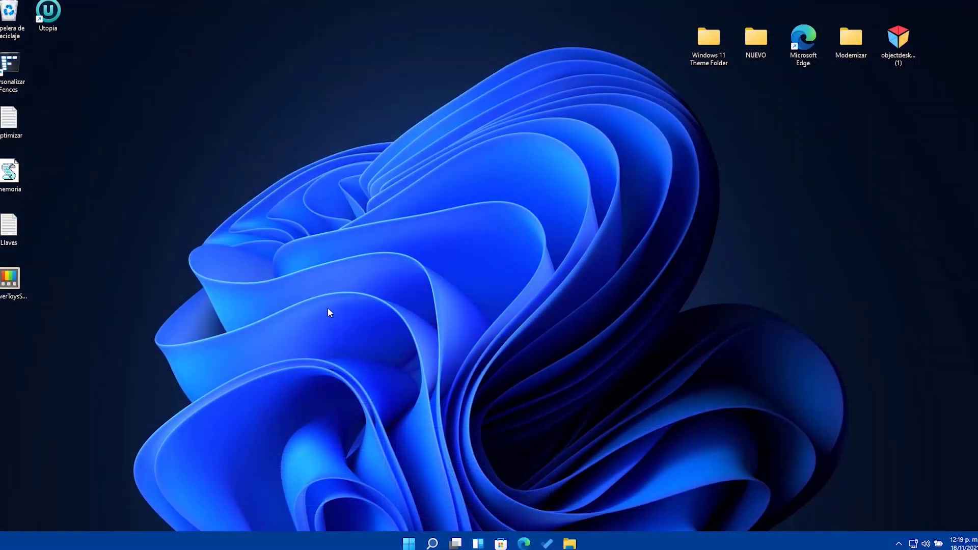
# Open the Registry Editor by running the regedit command.
pyautogui.press('super+r')
pyautogui.write('R')
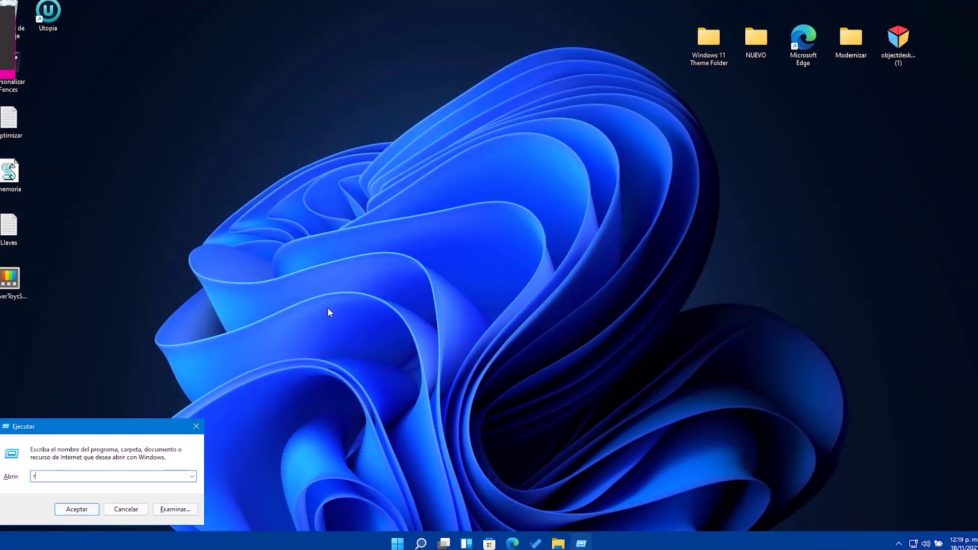
pyautogui.write('egedit')
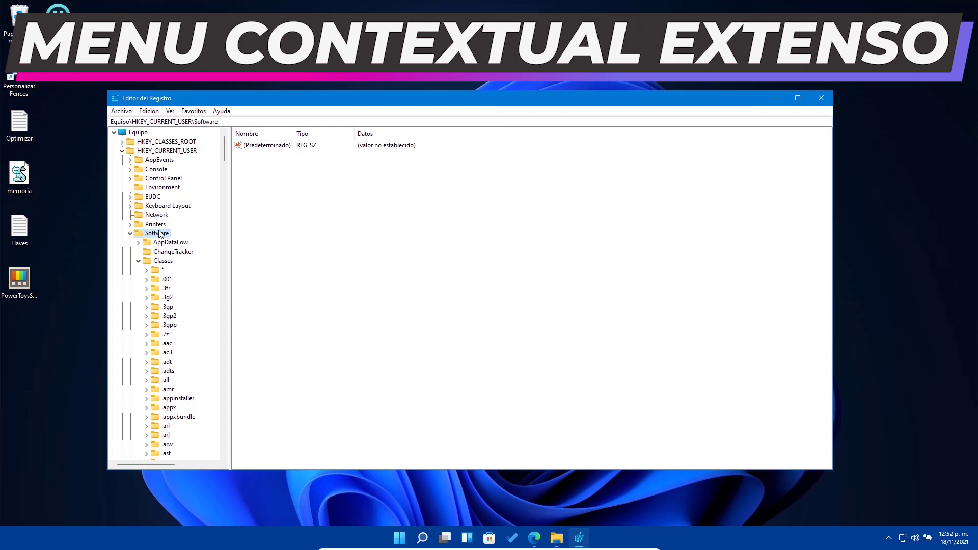
# Create a key named {86ca1aa0-34aa-4e8b-a509-50c905bae2a2} under HKEY_CURRENT_USER\Software\Classes\CLSID and widen the key tree.
pyautogui.click(161, 261)
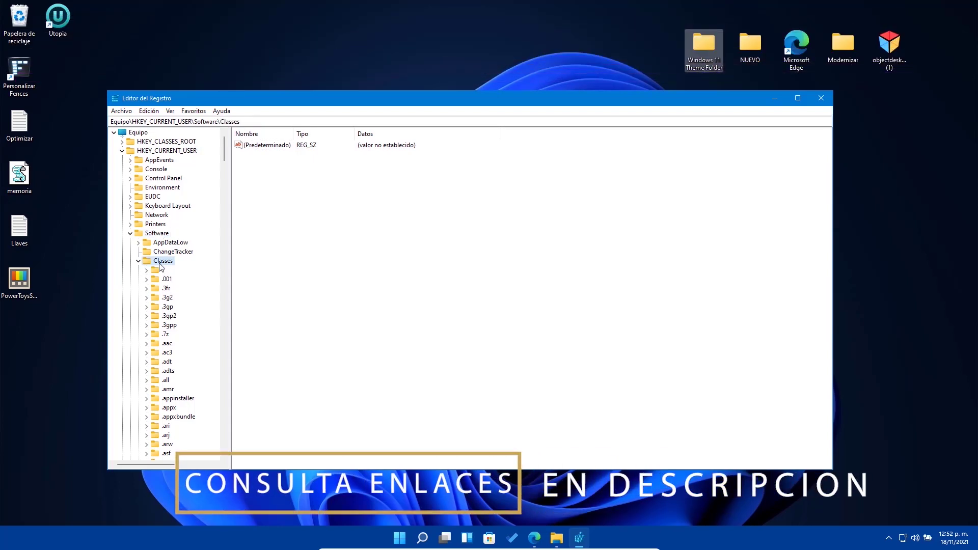
pyautogui.scroll(-4, 160, 266)
pyautogui.scroll(-20, 160, 266)
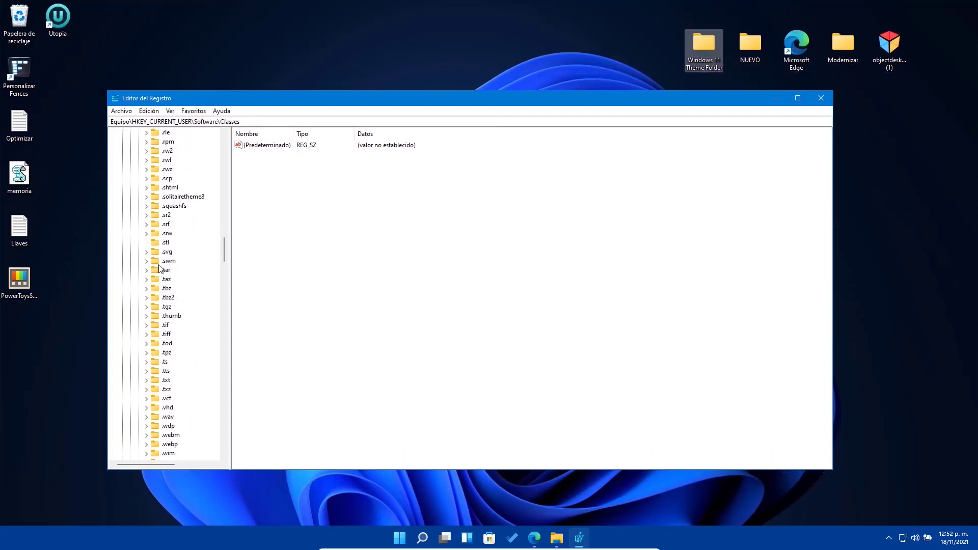
pyautogui.scroll(-20, 159, 268)
pyautogui.click(171, 271)
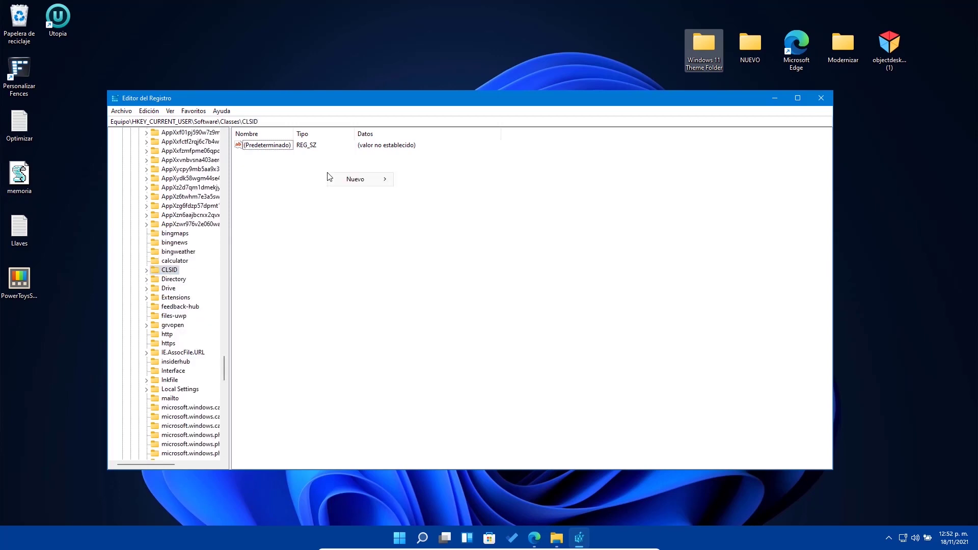
pyautogui.moveTo(357, 179)
pyautogui.click(418, 179)
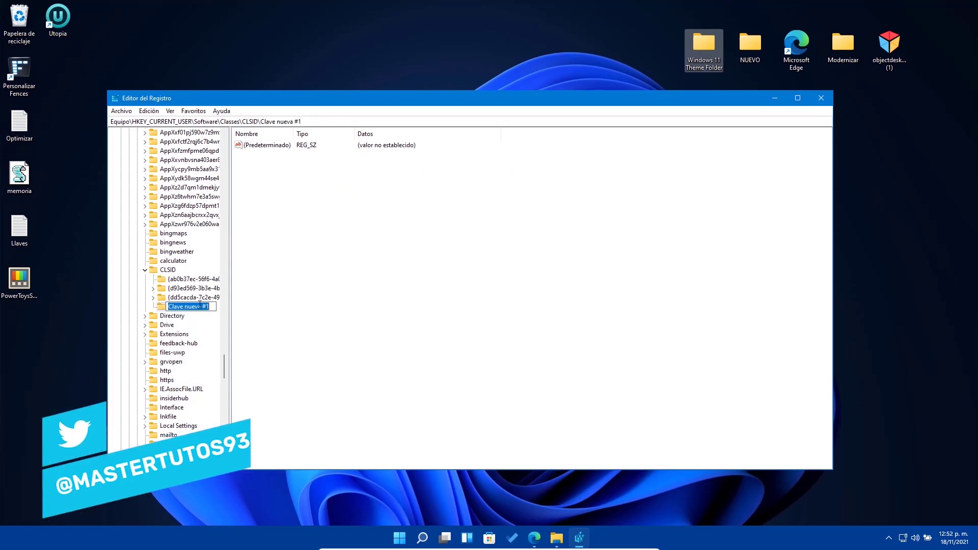
pyautogui.rightClick(200, 304)
pyautogui.click(242, 350)
pyautogui.press('Return')
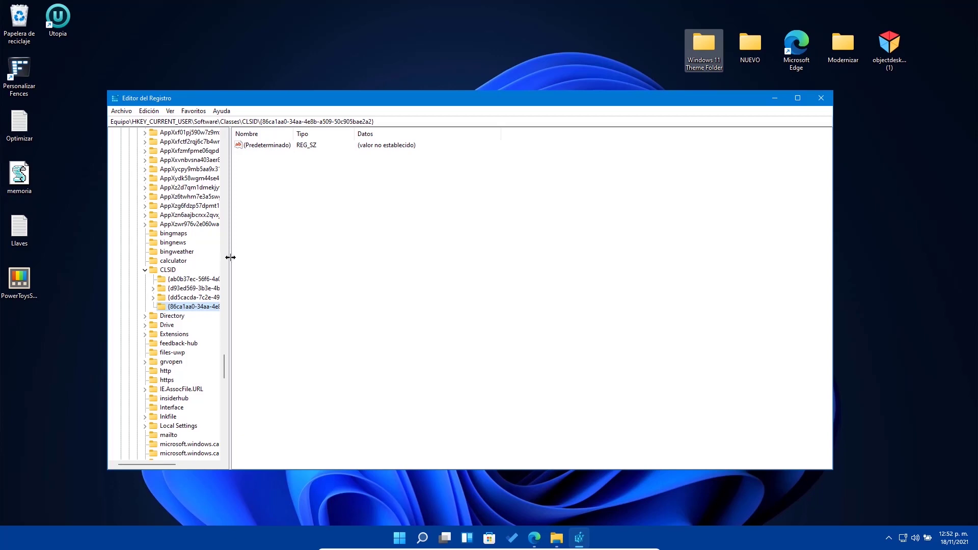
pyautogui.moveTo(342, 259); pyautogui.dragTo(342, 260)
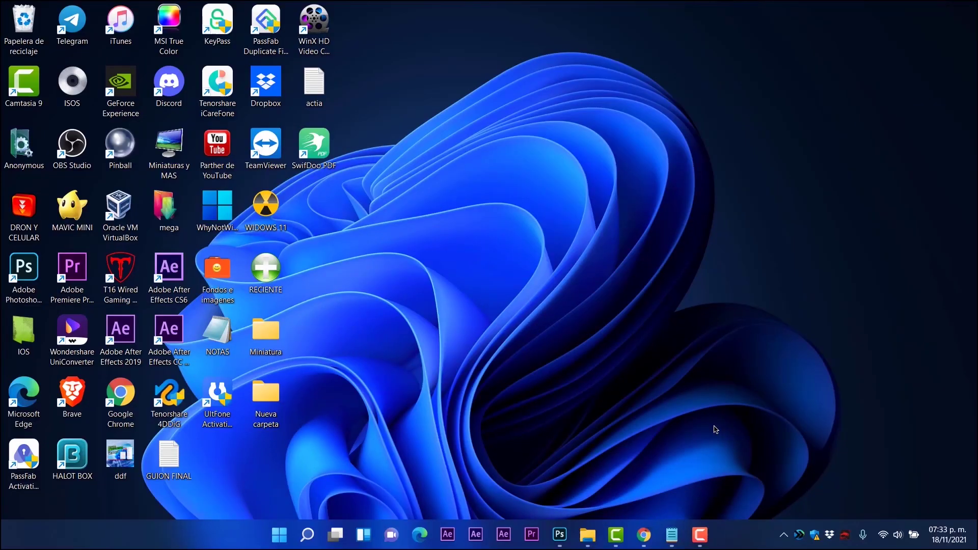
# Enable Start With Windows for the MSEdgeRedirect tray program and check the option in its menu again.
pyautogui.rightClick(799, 537)
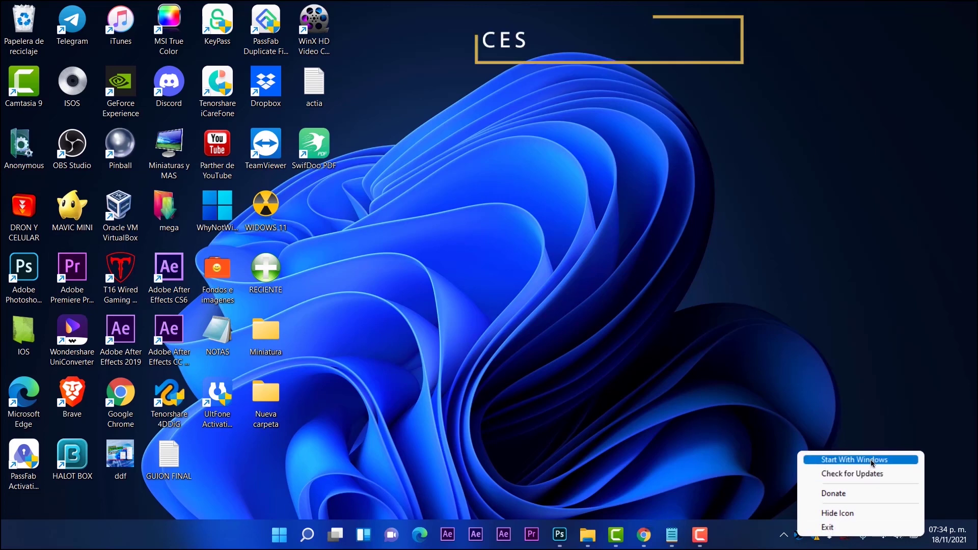
pyautogui.click(853, 459)
pyautogui.click(799, 537)
pyautogui.rightClick(823, 499)
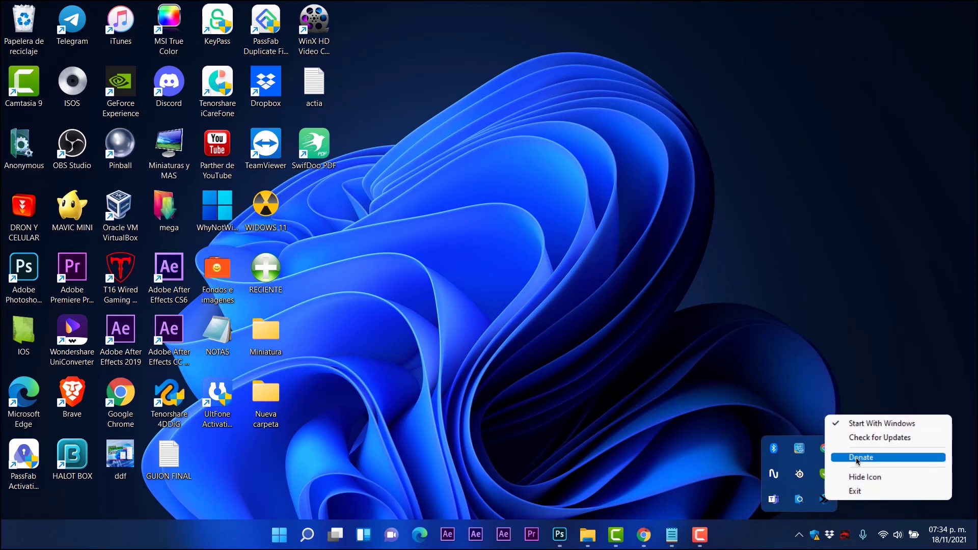
pyautogui.click(714, 400)
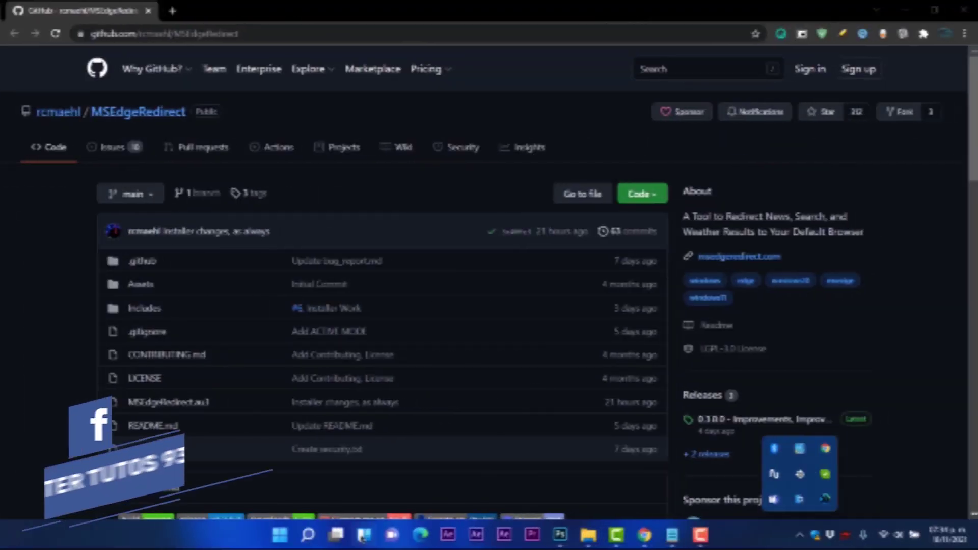
# Open the MultiVersus news story from the widgets board to test the redirect to the default browser.
pyautogui.press('super+w')
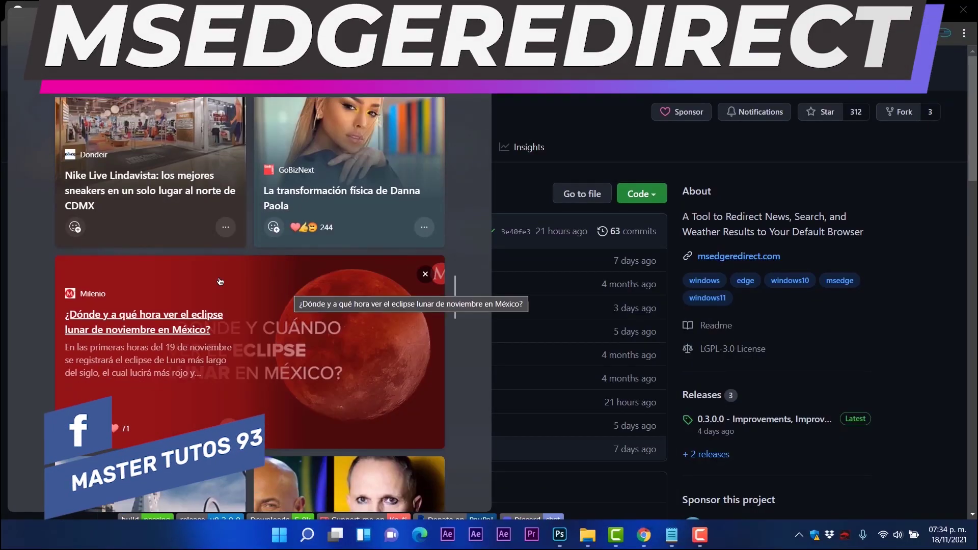
pyautogui.scroll(3, 300, 245)
pyautogui.press('super+w')
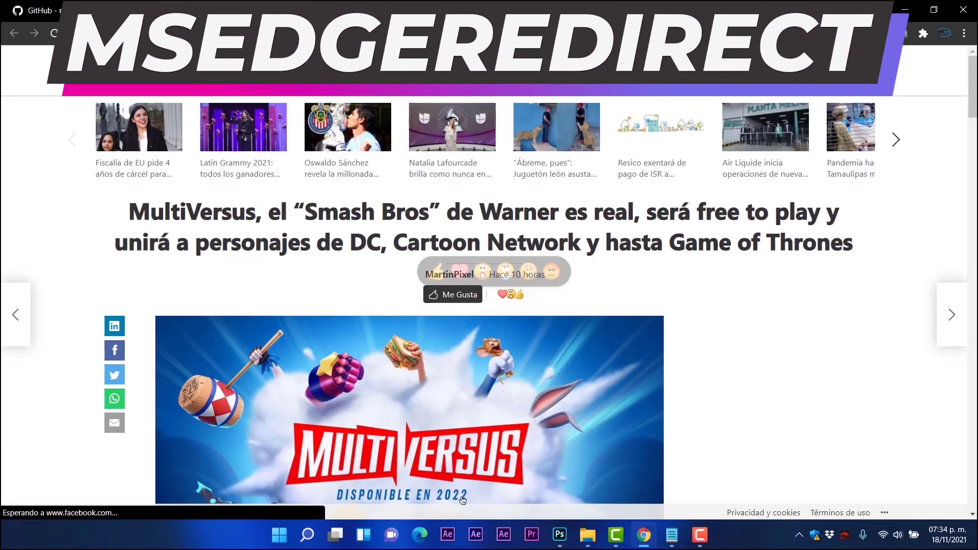
# Open the Miguel Bosé interview story from the widgets board and compare the two MSN article pages in the browser.
pyautogui.click(363, 534)
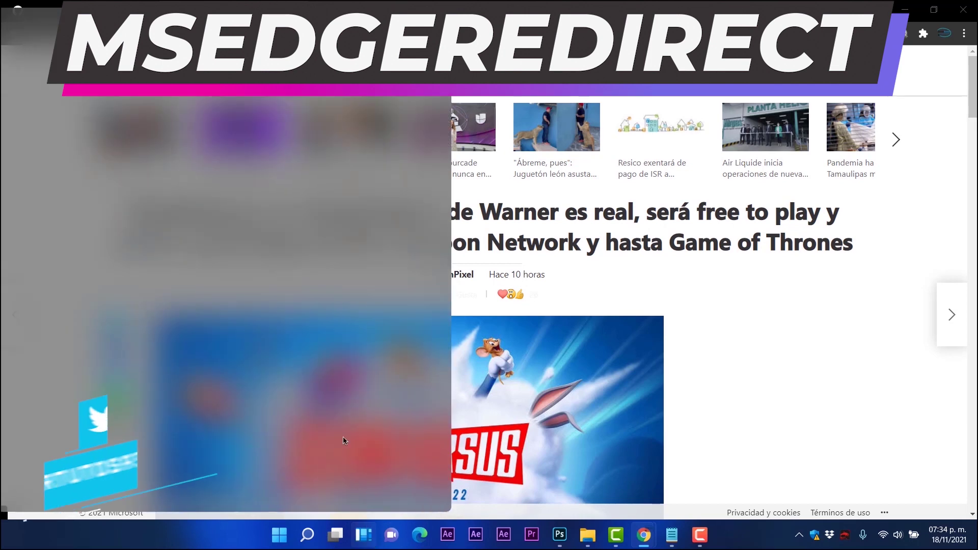
pyautogui.scroll(-3, 298, 397)
pyautogui.click(298, 397)
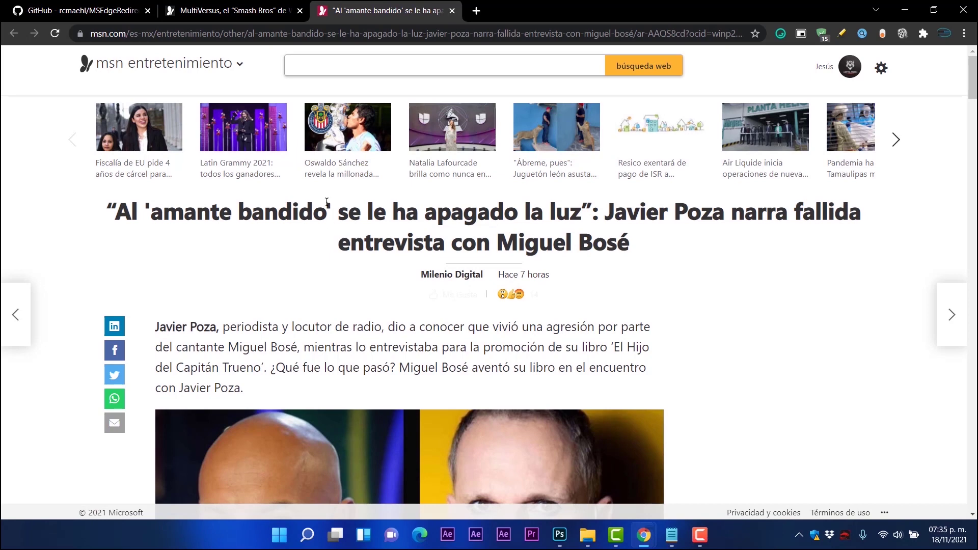
pyautogui.hotkey('ctrl', 'shift', 'Tab')
pyautogui.hotkey('ctrl', 'shift', 'Tab')
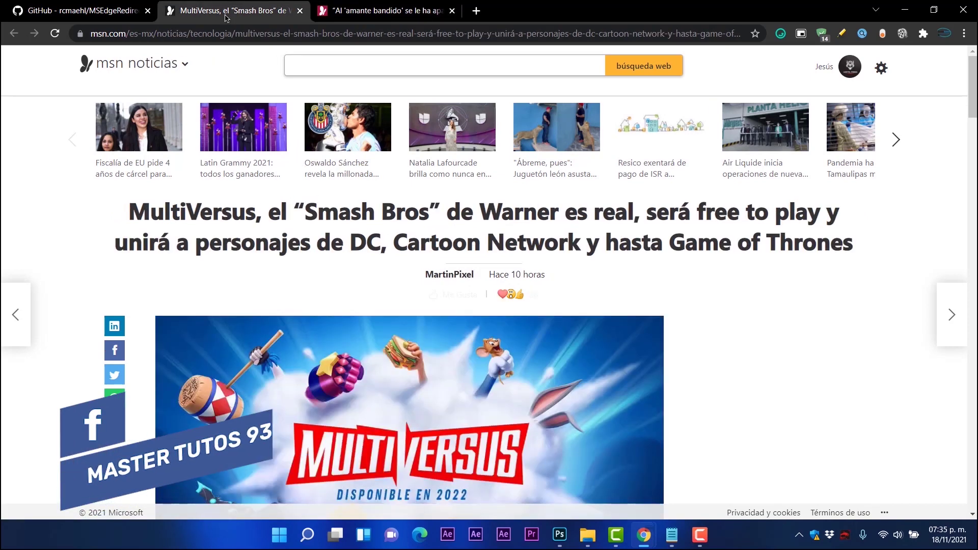
pyautogui.hotkey('ctrl', 'shift', 'Tab')
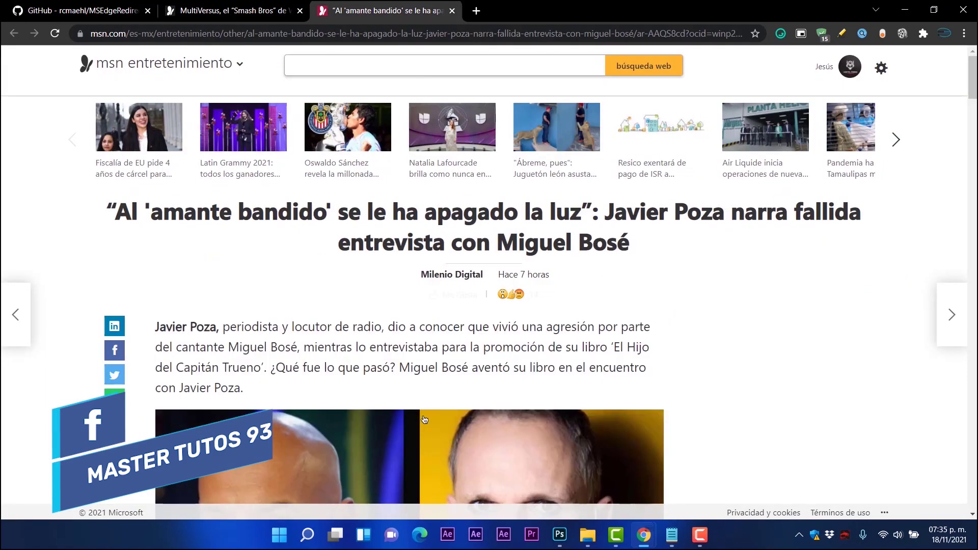
# Search the web for "master tutos 93" from Windows Search.
pyautogui.click(307, 535)
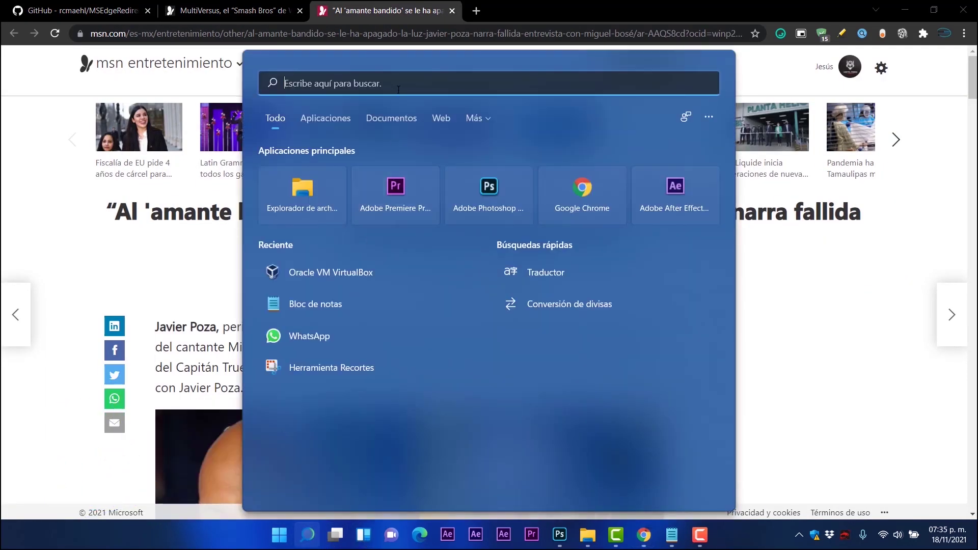
pyautogui.write('web: master tutos 93')
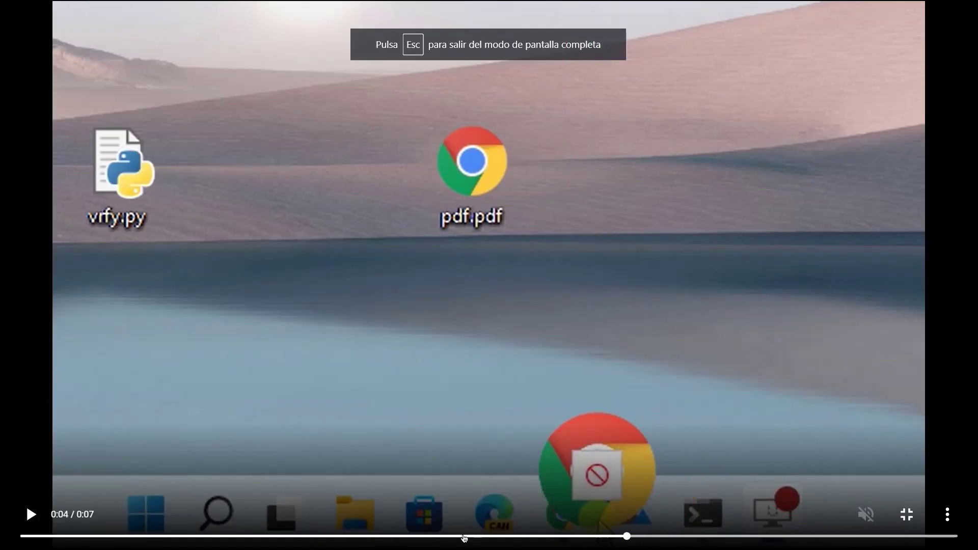
# Play the Before.mp4 demonstration of dropping a file on the taskbar in full screen, and leave full screen.
pyautogui.click(22, 535)
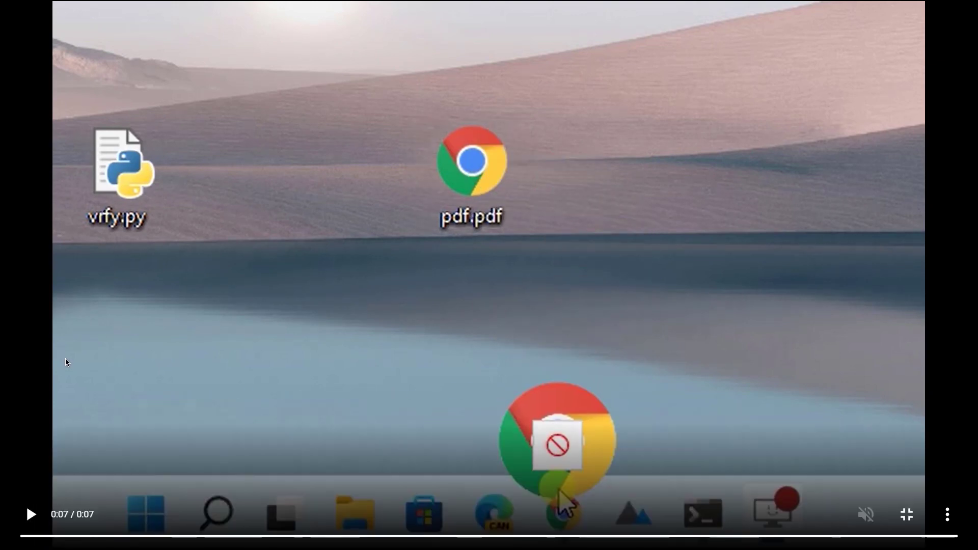
pyautogui.click(51, 493)
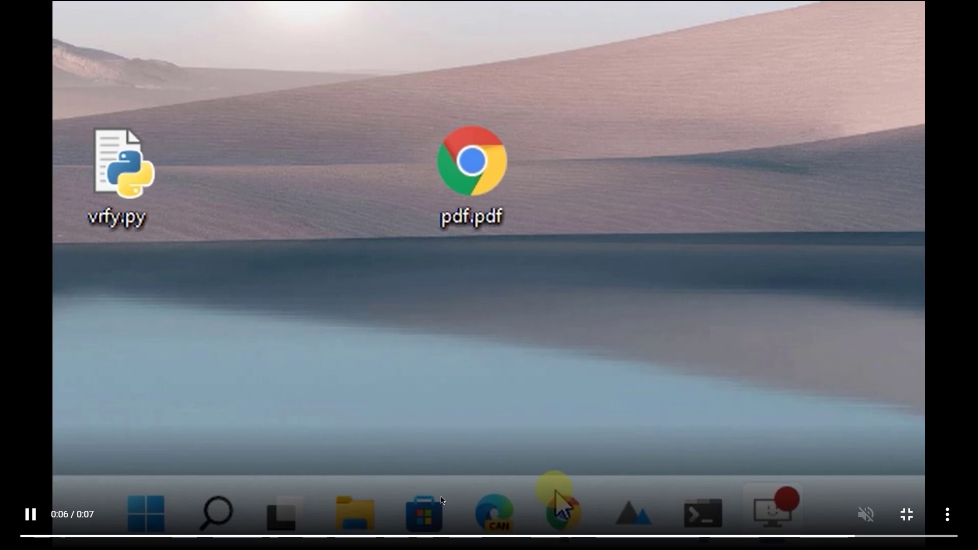
pyautogui.click(900, 509)
# Play the After.mp4 demonstration in full screen, return to the repository page and replay the Before.mp4 video.
pyautogui.click(590, 397)
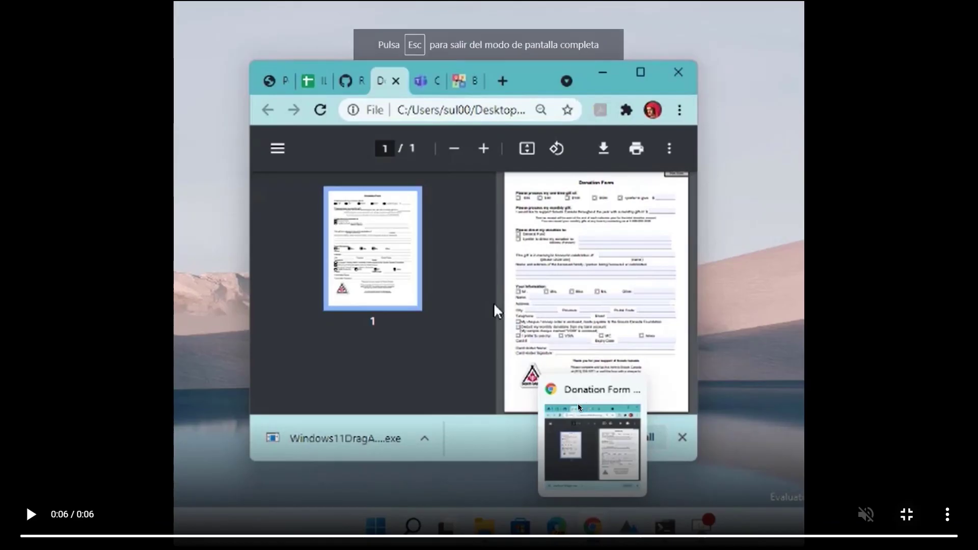
pyautogui.click(30, 514)
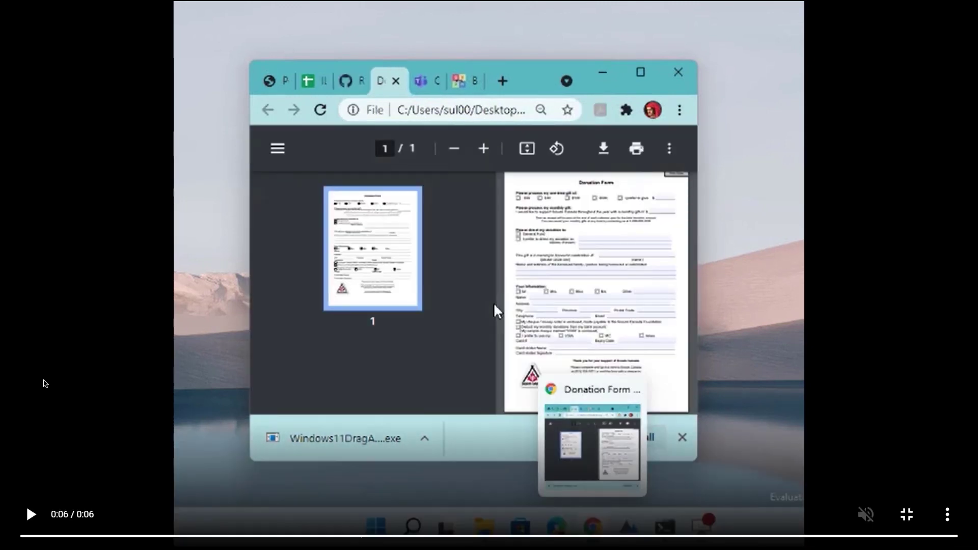
pyautogui.click(31, 514)
pyautogui.click(947, 515)
pyautogui.doubleClick(868, 393)
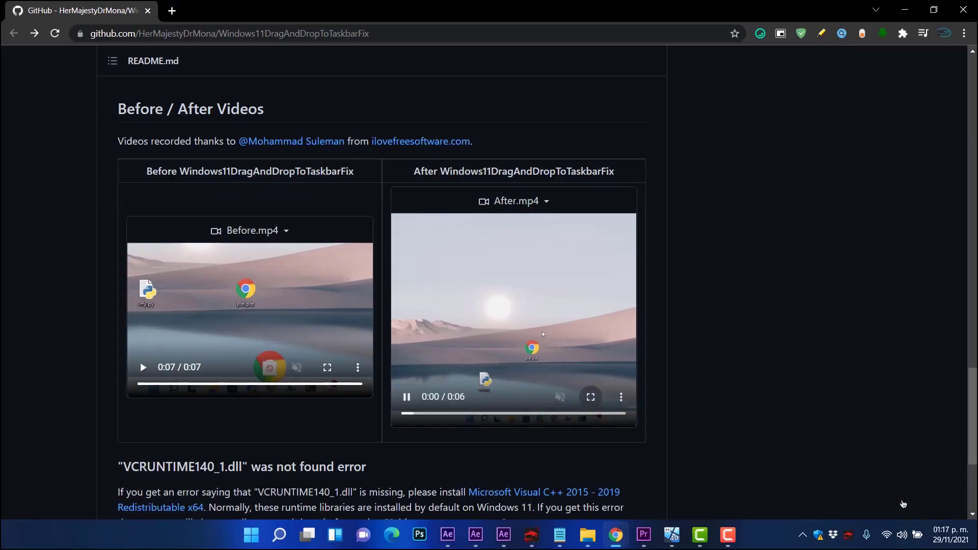
pyautogui.click(142, 367)
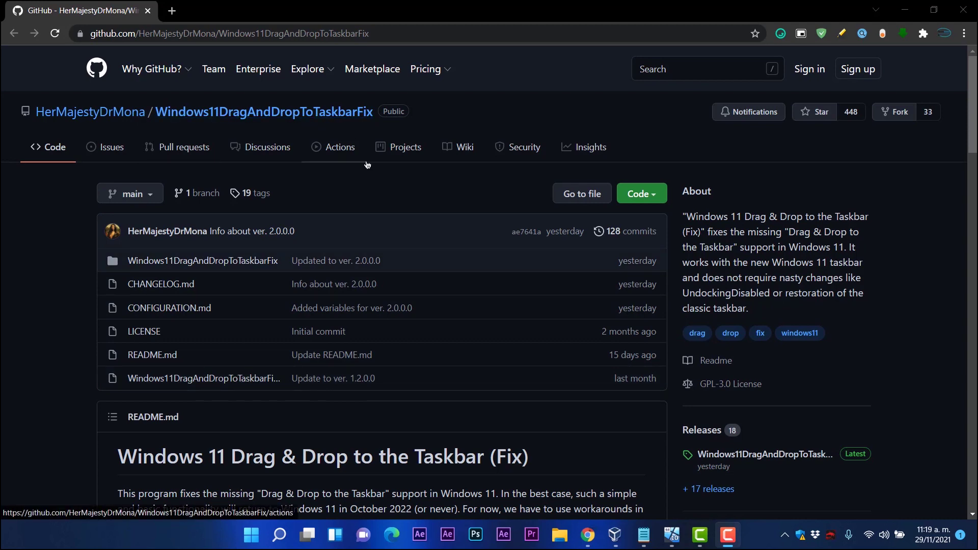
# Review the Windows11DragAndDropToTaskbarFix README and download the Windows11DragAndDropToTaskbarFix.exe binary from its releases page.
pyautogui.scroll(-5, 422, 291)
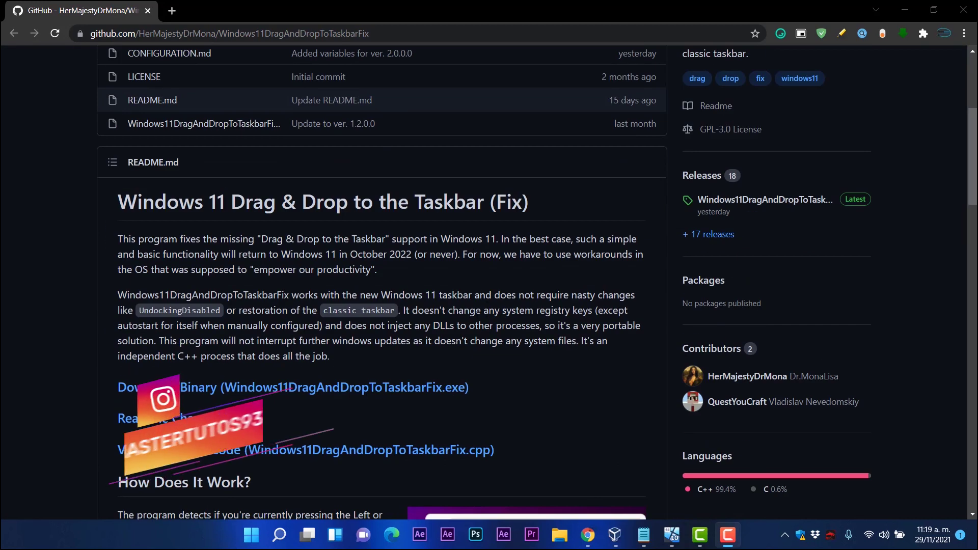
pyautogui.scroll(-5, 337, 239)
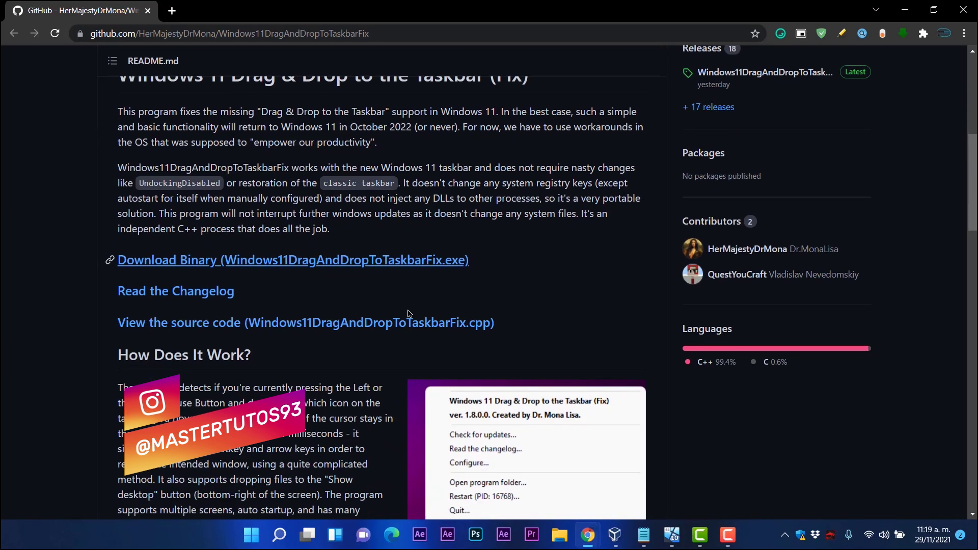
pyautogui.scroll(-6, 356, 250)
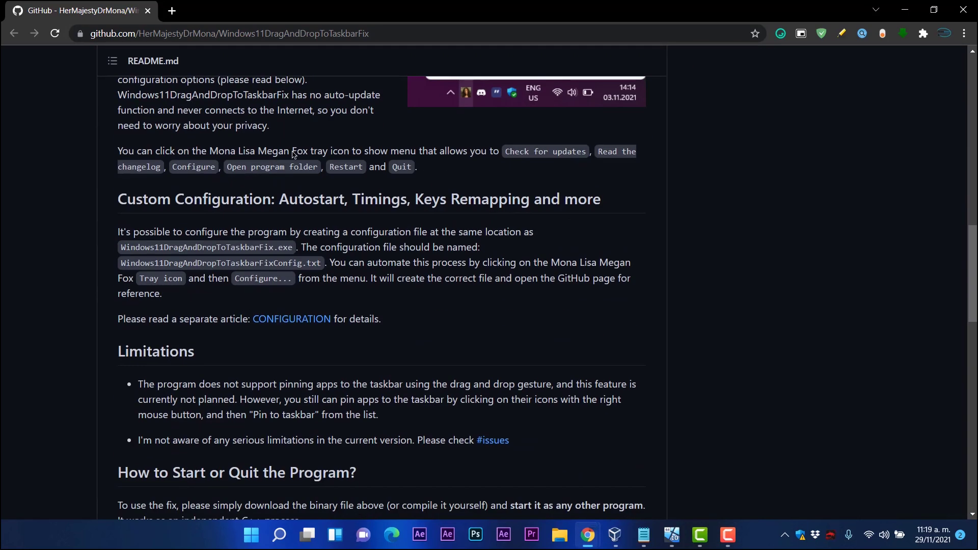
pyautogui.scroll(-13, 367, 254)
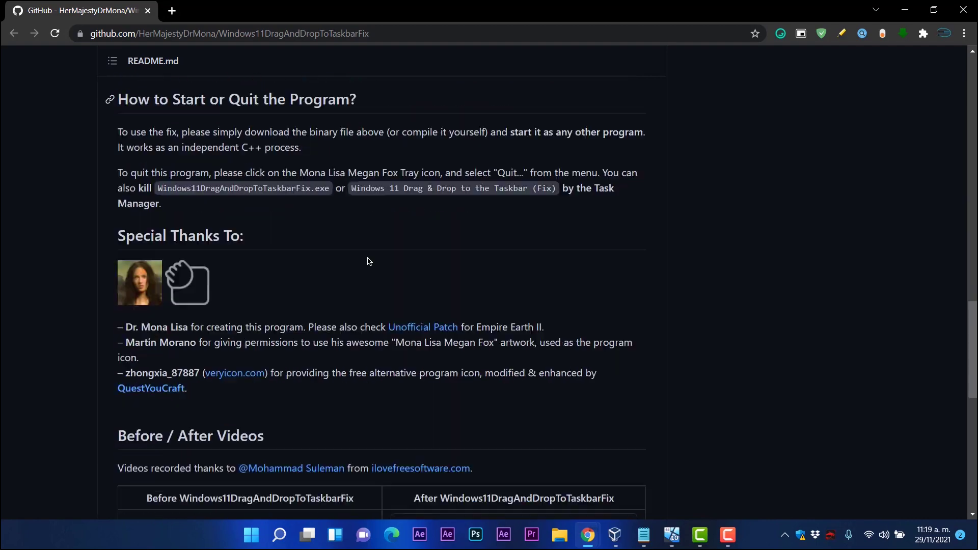
pyautogui.scroll(20, 367, 263)
pyautogui.scroll(-7, 366, 265)
pyautogui.scroll(3, 459, 264)
pyautogui.click(464, 264)
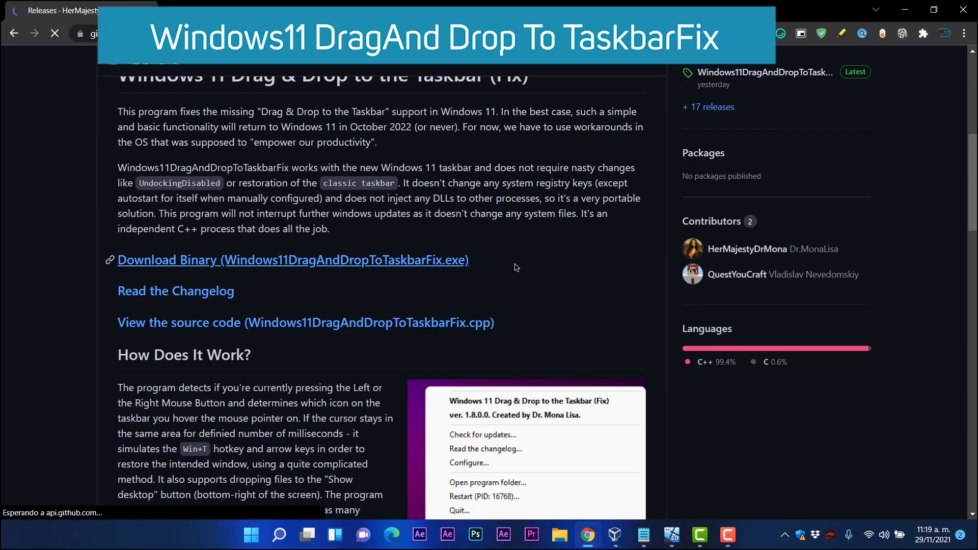
pyautogui.click(399, 391)
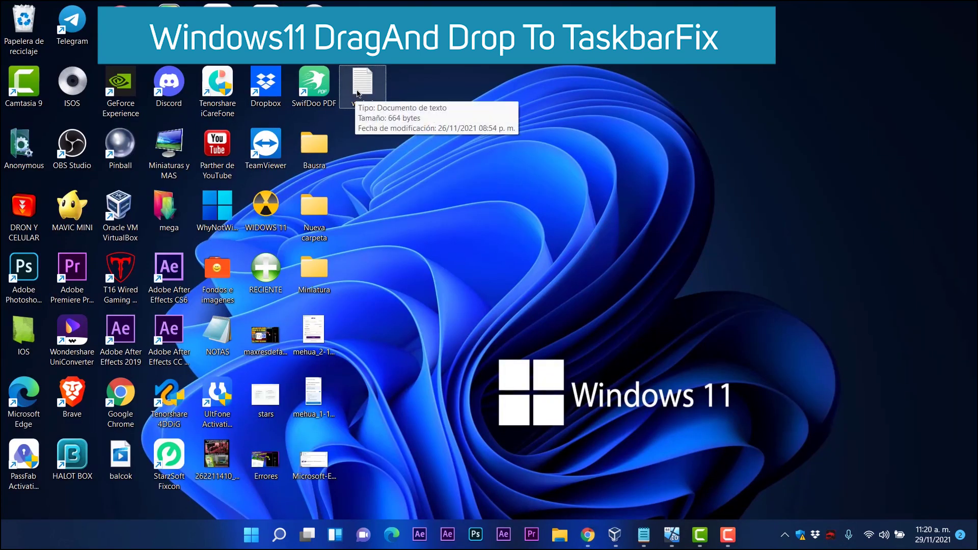
# Try to drop the vnvbnj text file, the WinX HD Video Converter Deluxe shortcut and the wINDOWS-11 image onto the taskbar.
pyautogui.moveTo(550, 534); pyautogui.dragTo(550, 534)
pyautogui.moveTo(314, 6); pyautogui.dragTo(652, 537)
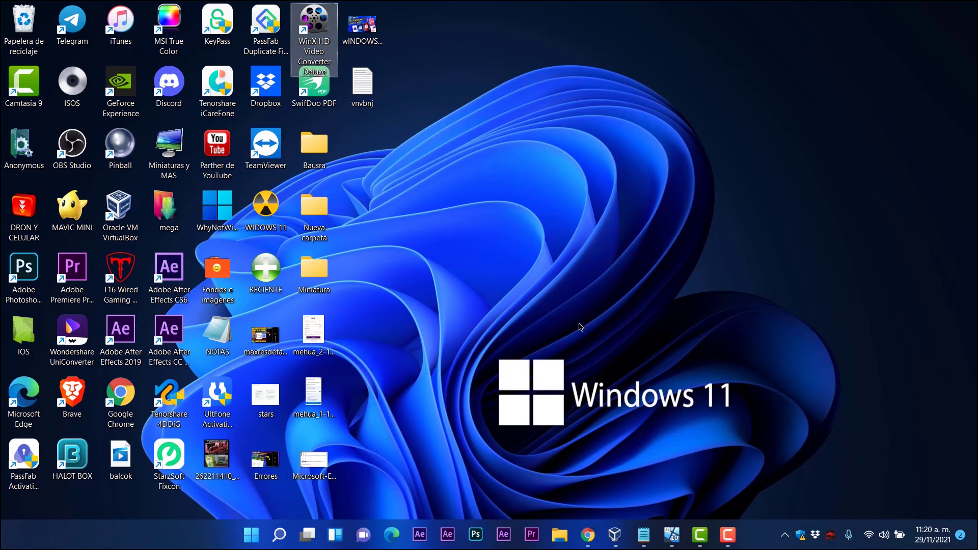
pyautogui.moveTo(362, 23); pyautogui.dragTo(343, 7)
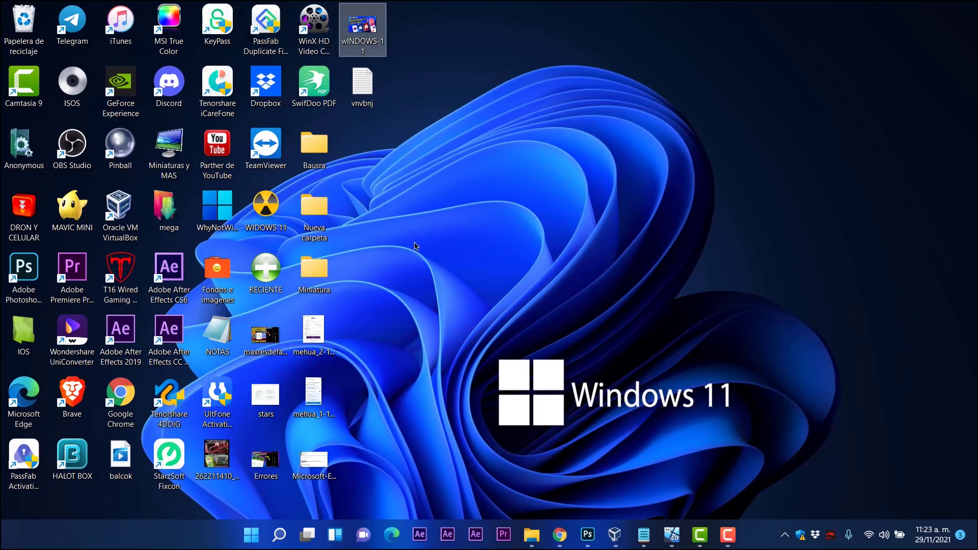
# Open the wINDOWS-11 desktop image in Photoshop through its taskbar icon, leaving the colour profile unmodified, and minimize Photoshop.
pyautogui.moveTo(385, 40); pyautogui.dragTo(482, 325)
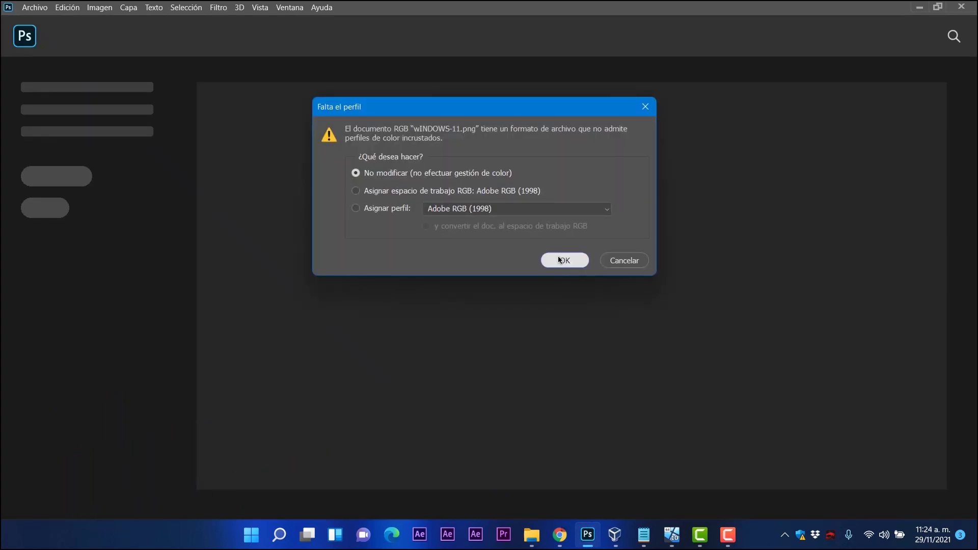
pyautogui.click(560, 260)
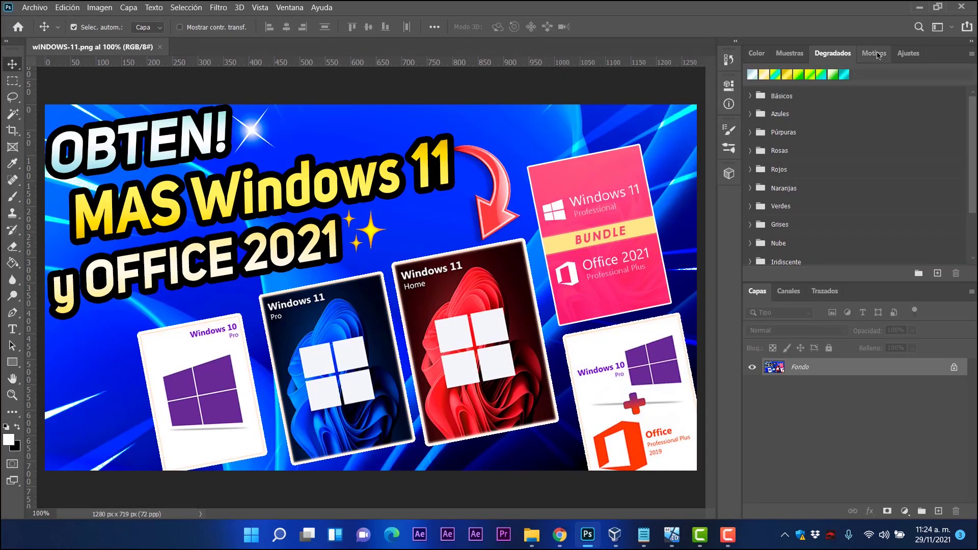
pyautogui.click(920, 9)
# Quit the Windows 11 Drag & Drop to the Taskbar (Fix) program and try to drop the Errores image onto the Photoshop taskbar icon.
pyautogui.click(785, 534)
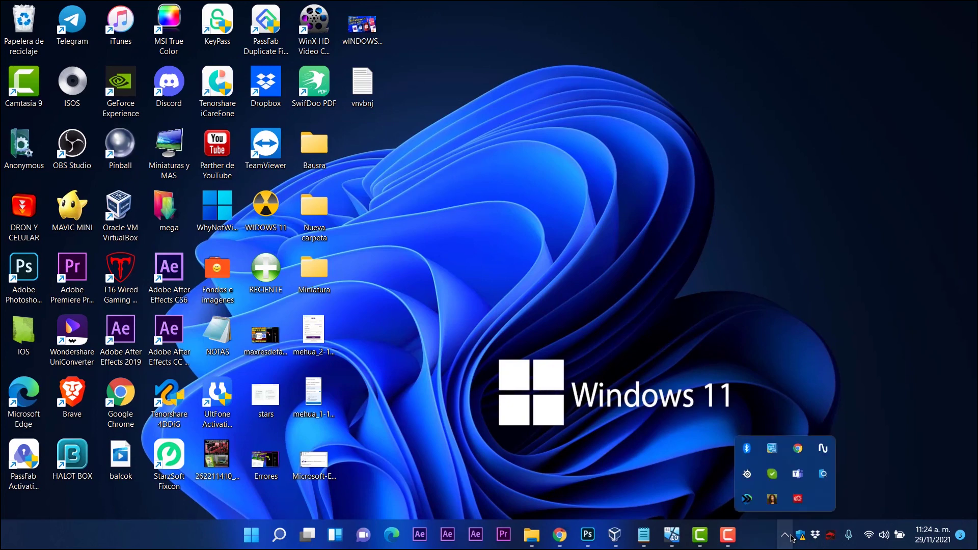
pyautogui.rightClick(778, 501)
pyautogui.click(774, 484)
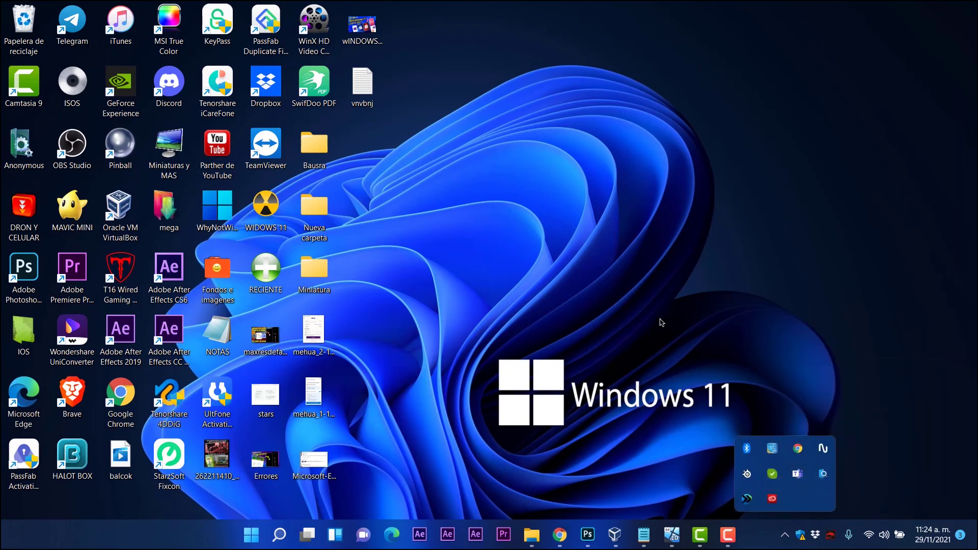
pyautogui.click(667, 320)
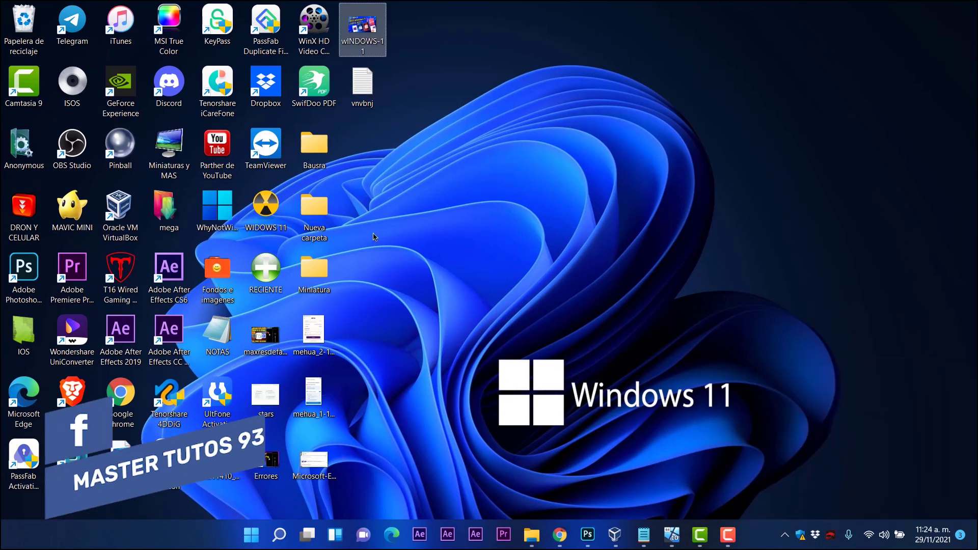
pyautogui.moveTo(265, 458); pyautogui.dragTo(600, 547)
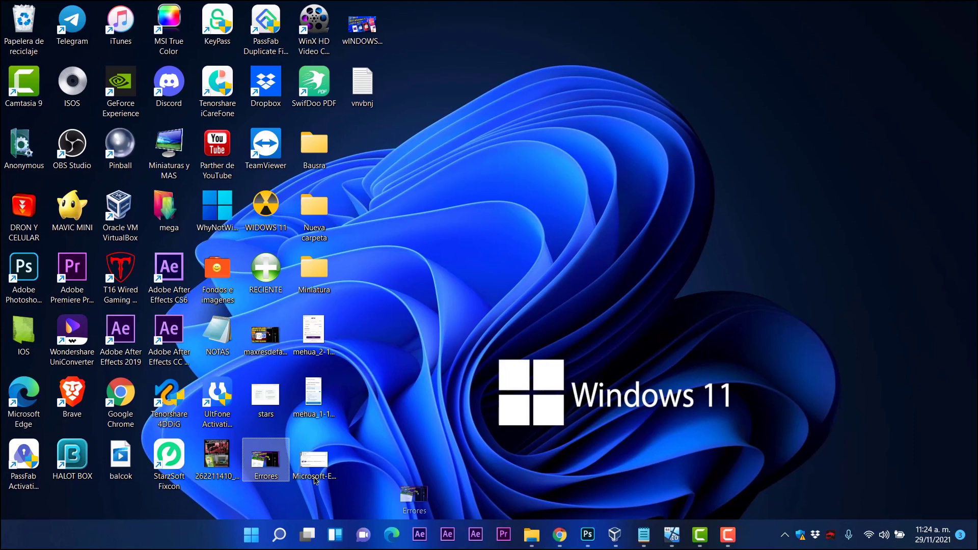
# Run Windows11DragAndDropToTaskbarFix from the Descargas folder and minimize the folder window.
pyautogui.click(531, 530)
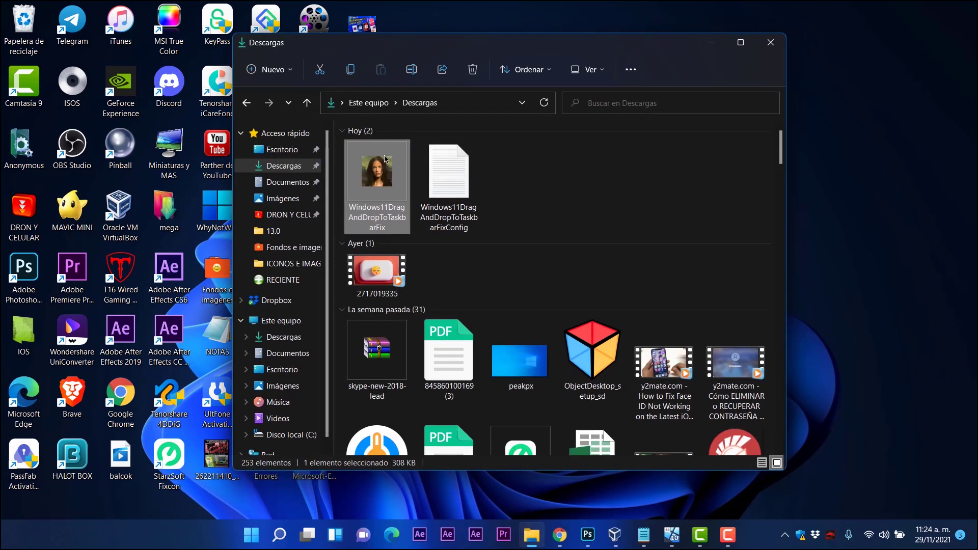
pyautogui.rightClick(381, 178)
pyautogui.click(613, 178)
pyautogui.click(711, 43)
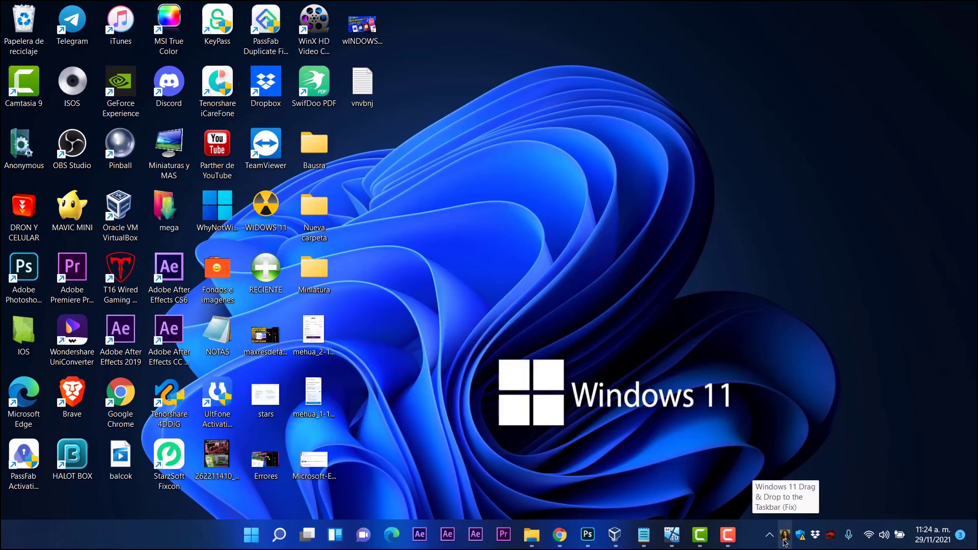
# Open the desktop image starting with 262211410_ in Photoshop through its taskbar icon, using the embedded profile, and minimize Photoshop.
pyautogui.moveTo(221, 462); pyautogui.dragTo(449, 53)
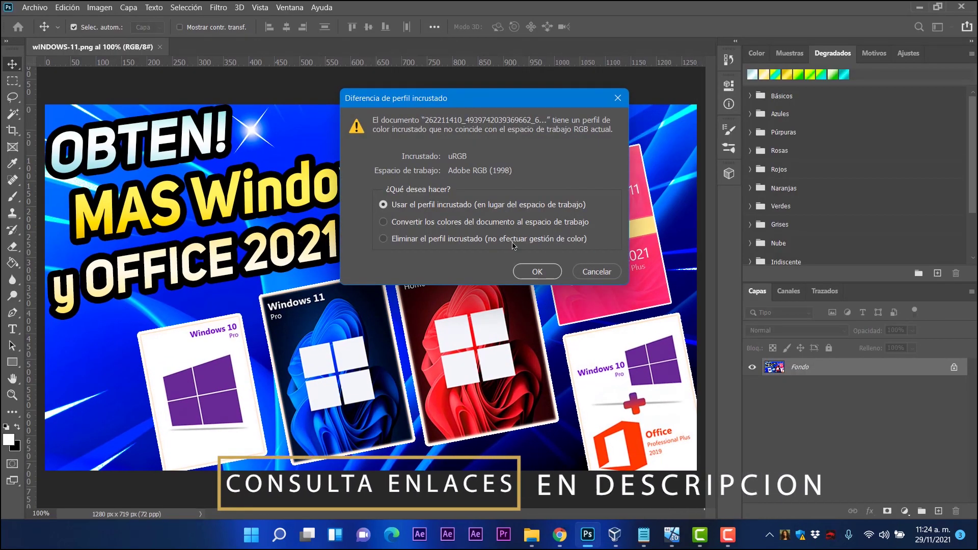
pyautogui.click(537, 270)
pyautogui.click(920, 7)
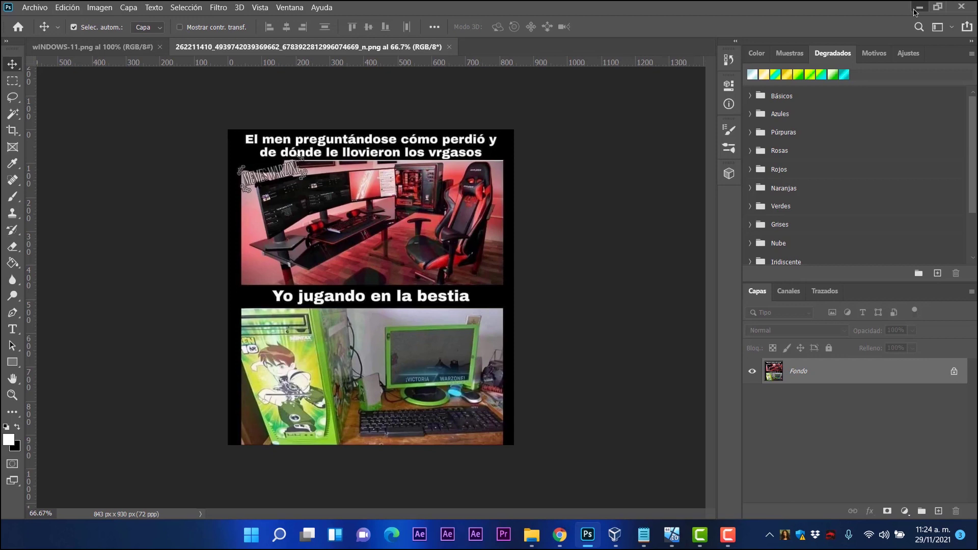
pyautogui.moveTo(216, 458); pyautogui.dragTo(600, 47)
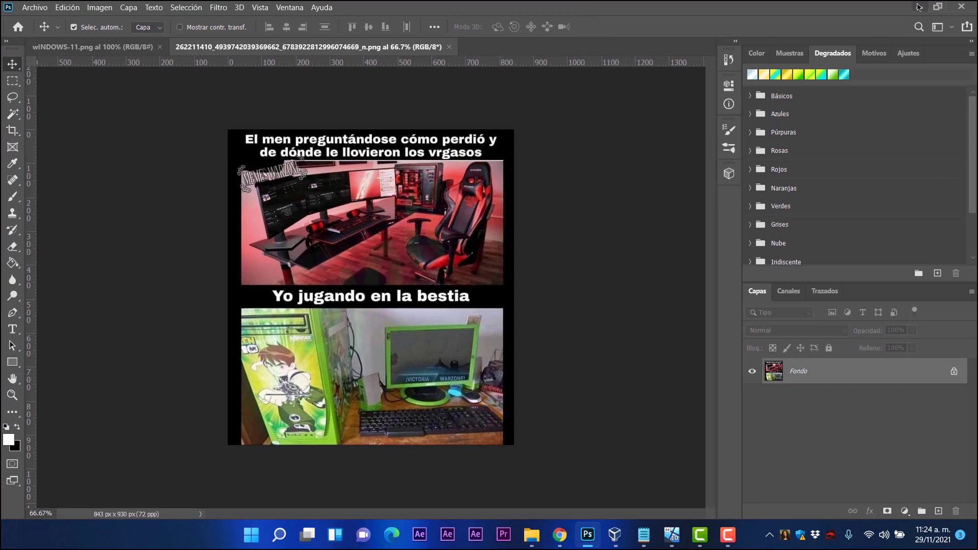
pyautogui.click(919, 7)
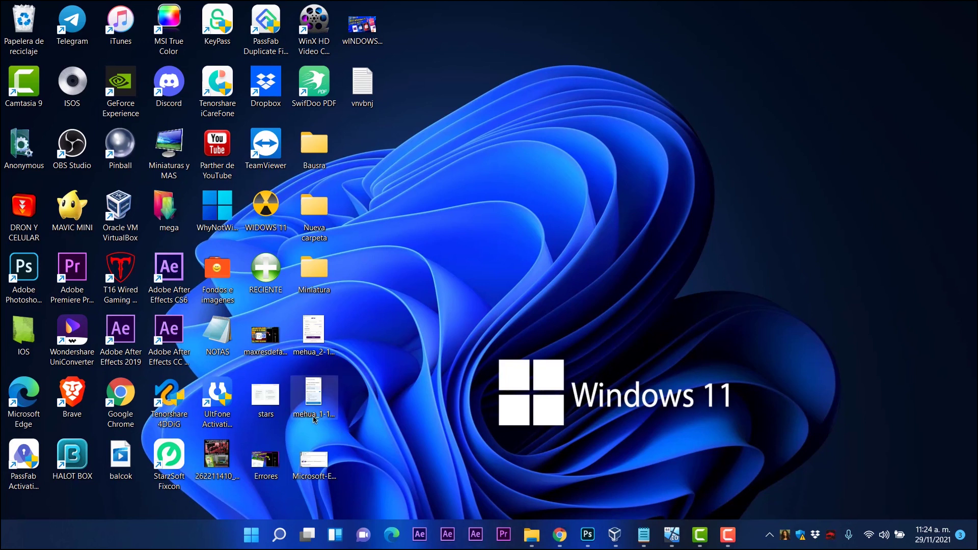
# Move the Windows 11 Drag & Drop to the Taskbar (Fix) tray icon back among the hidden icons.
pyautogui.moveTo(220, 388)
pyautogui.mouseDown()
pyautogui.moveTo(209, 390)
pyautogui.moveTo(218, 392)
pyautogui.mouseUp()
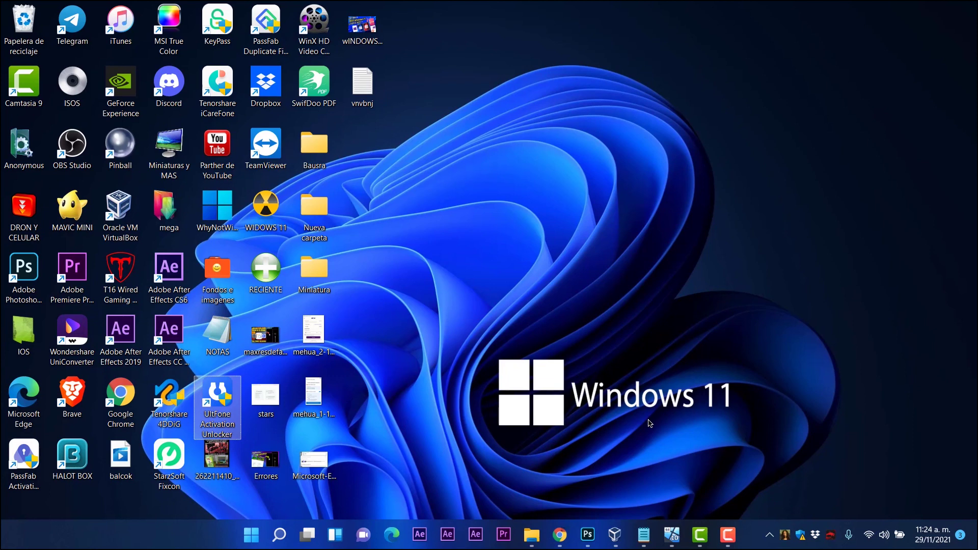
pyautogui.click(784, 534)
pyautogui.click(784, 537)
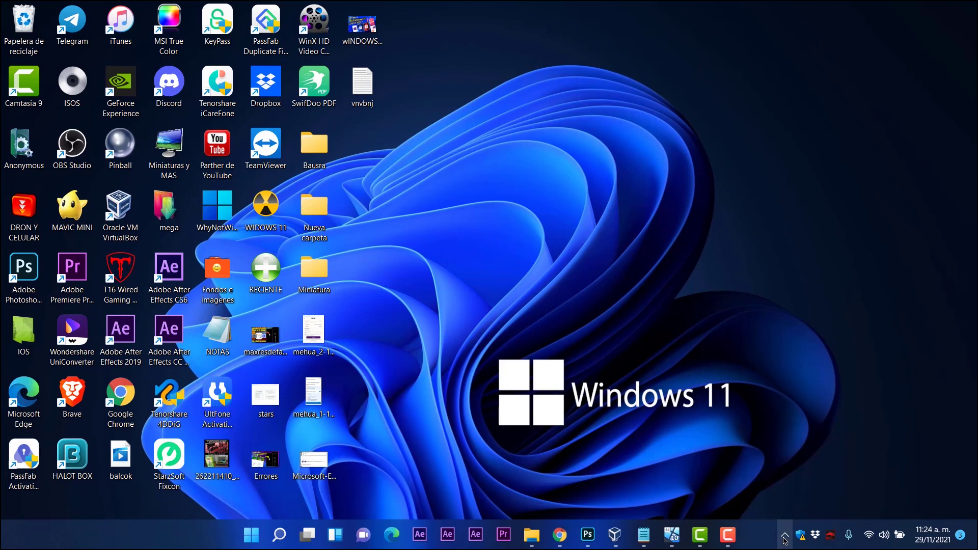
# Examine the options in the drag-and-drop fix's tray menu and close it.
pyautogui.click(784, 534)
pyautogui.rightClick(776, 509)
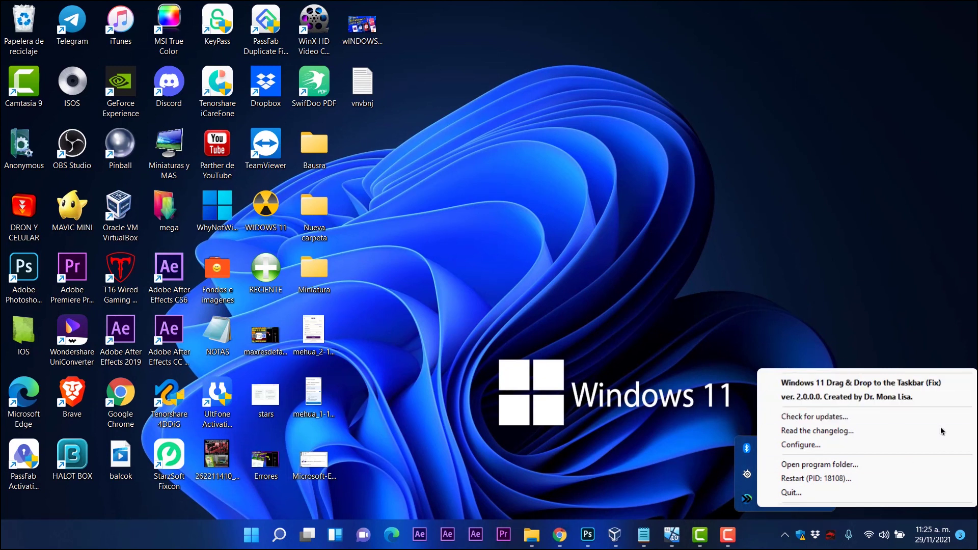
pyautogui.click(643, 306)
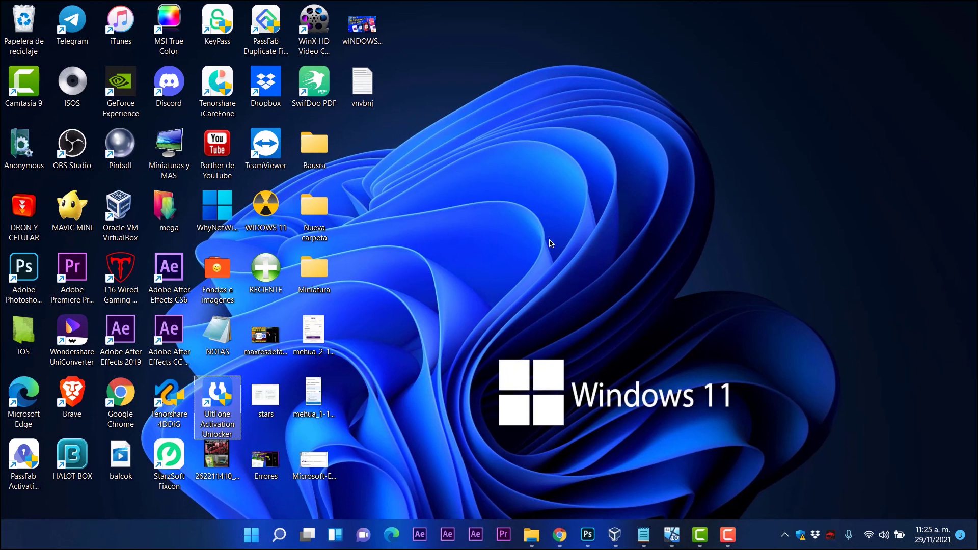